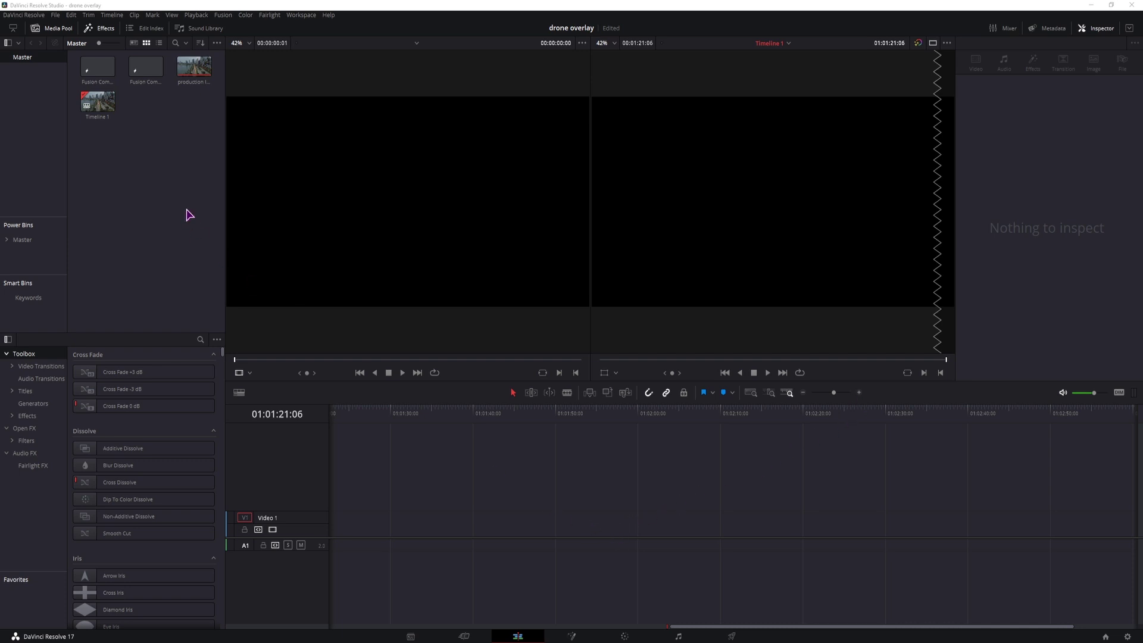
Step: Create a new Fusion composition from the Media Pool, place it on Video 1 and switch to the Fusion page
{"action": "right_click", "coordinate": [157, 163]}
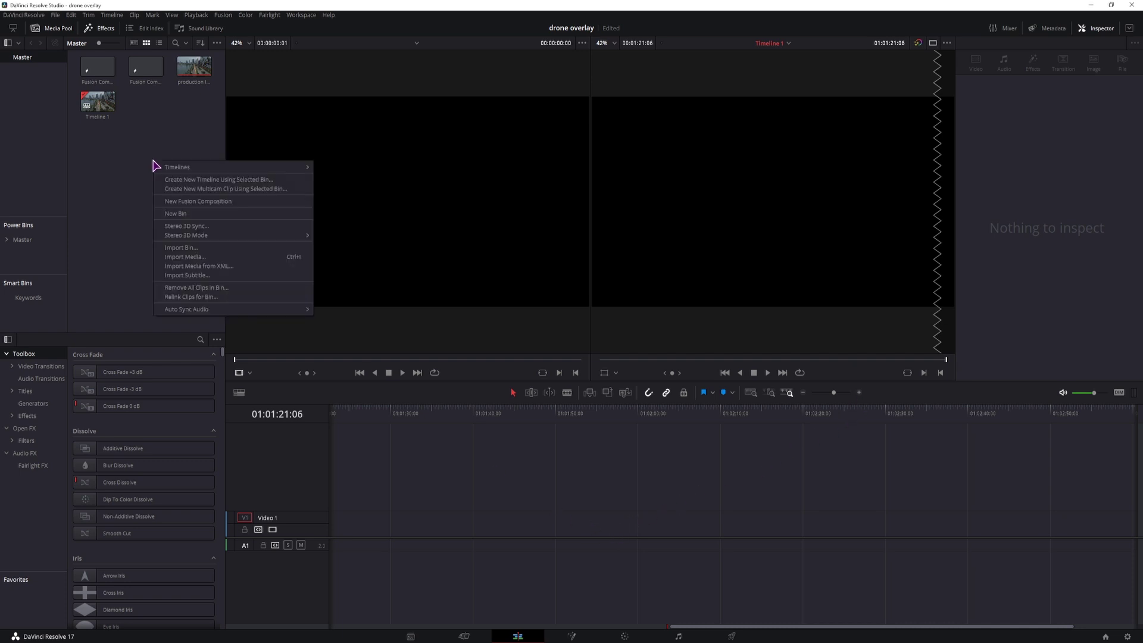
{"action": "left_click", "coordinate": [177, 205]}
{"action": "left_click_drag", "start_coordinate": [97, 67], "coordinate": [462, 525]}
{"action": "left_click", "coordinate": [445, 431]}
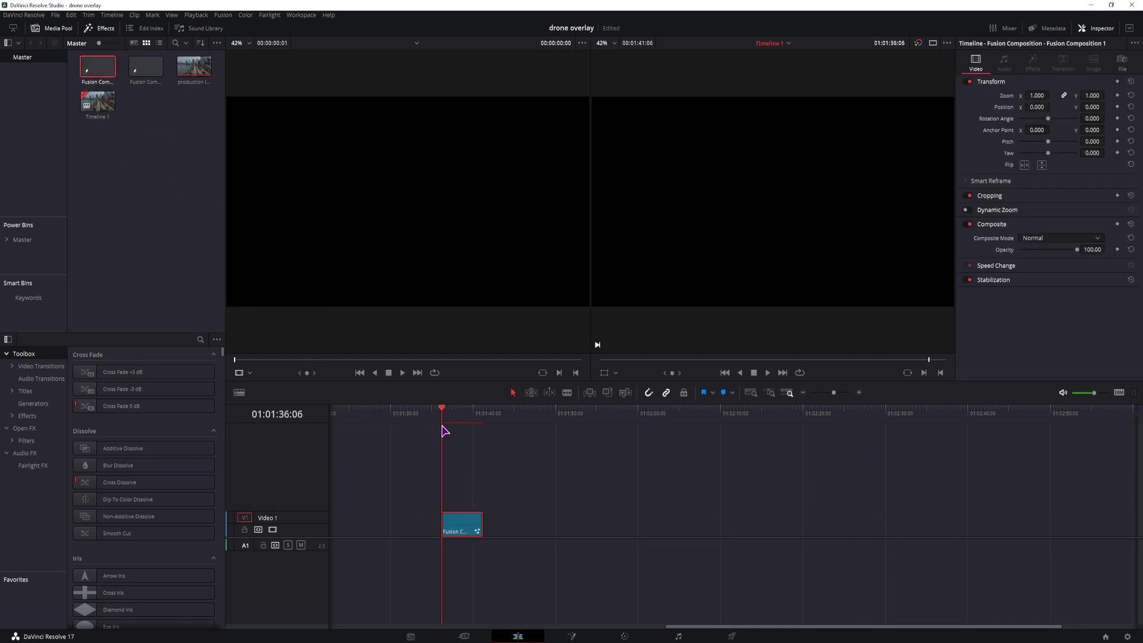
{"action": "left_click", "coordinate": [573, 636]}
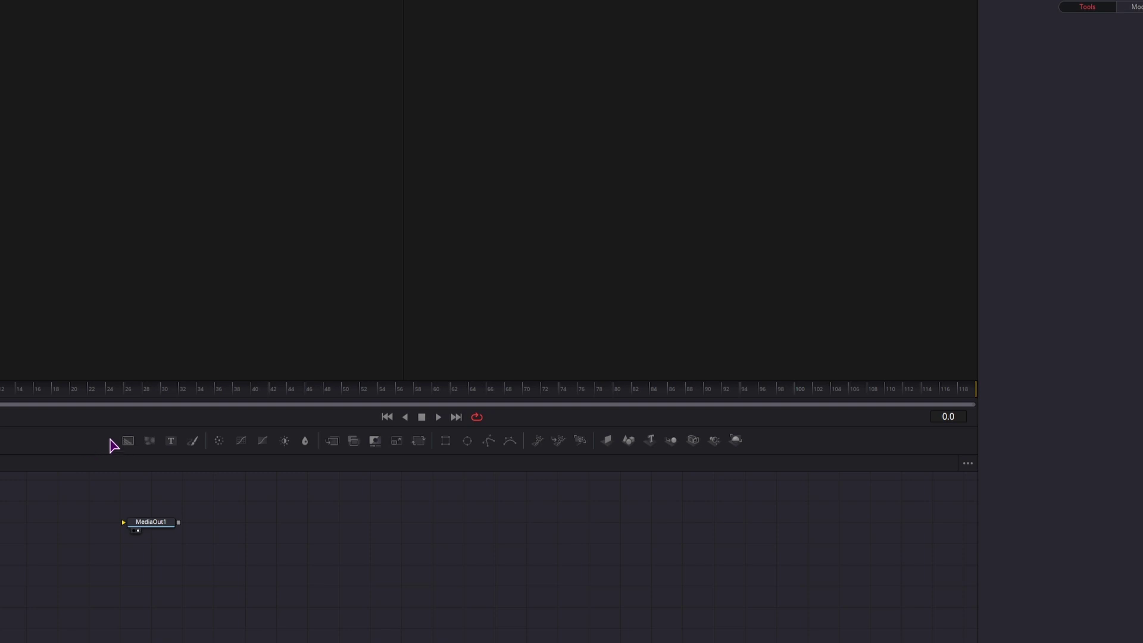
Step: Create a new Fusion toolbar named Shape via Customize > Create Toolbar
{"action": "right_click", "coordinate": [92, 448]}
{"action": "mouse_move", "coordinate": [120, 449]}
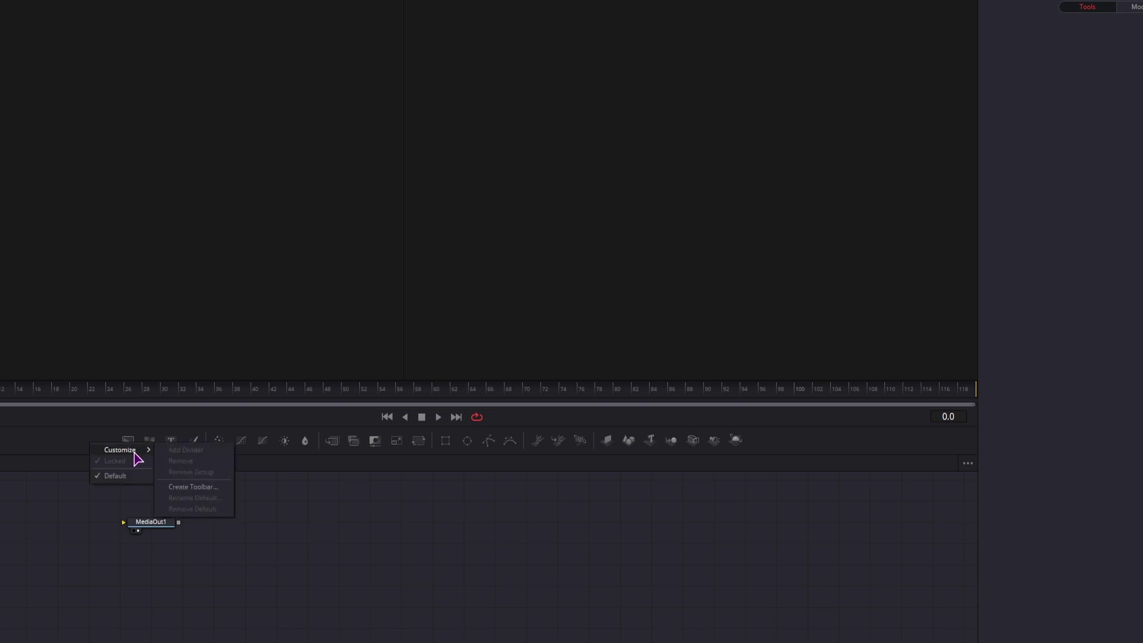
{"action": "left_click", "coordinate": [192, 487]}
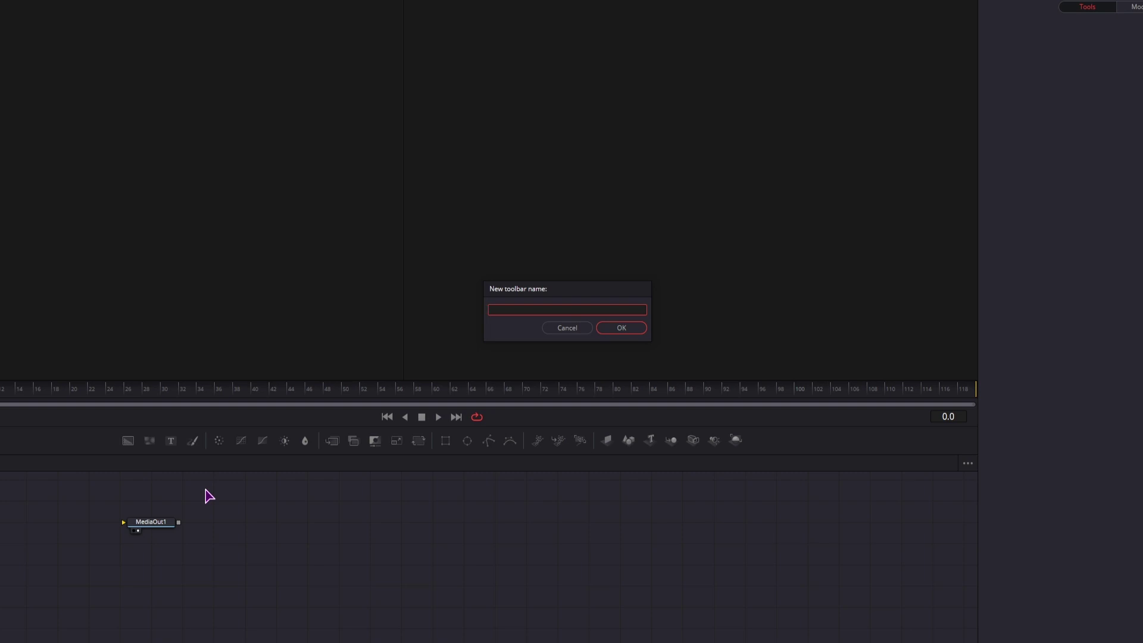
{"action": "type", "text": "Shape"}
{"action": "left_click", "coordinate": [623, 329]}
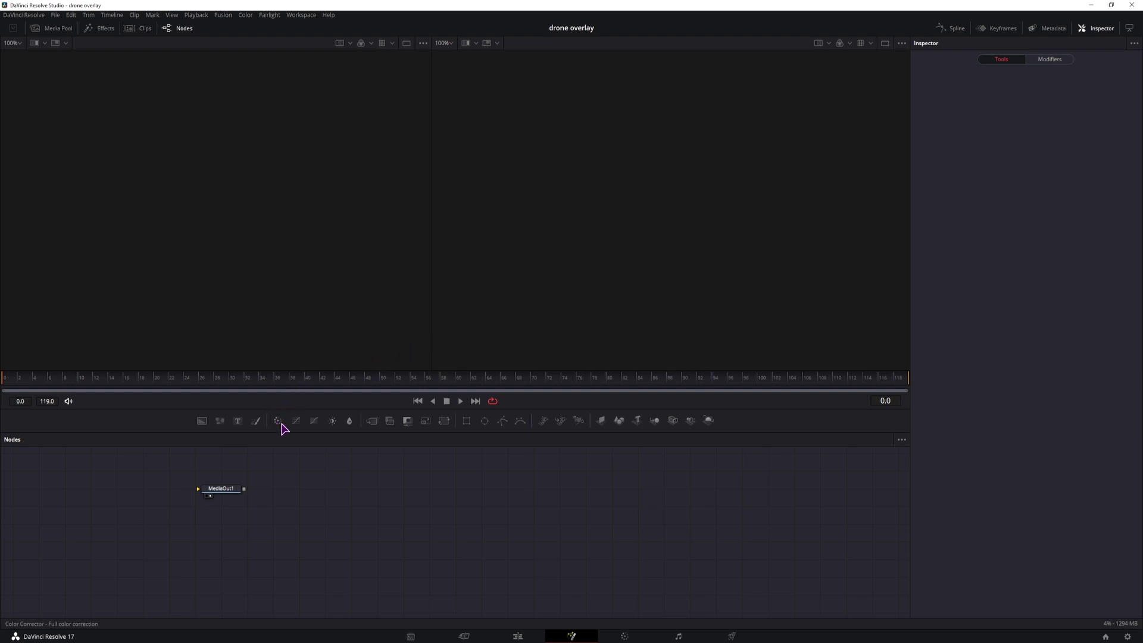
Step: Remove the colour-correction tools group from the Shape toolbar
{"action": "right_click", "coordinate": [313, 422]}
{"action": "mouse_move", "coordinate": [337, 427]}
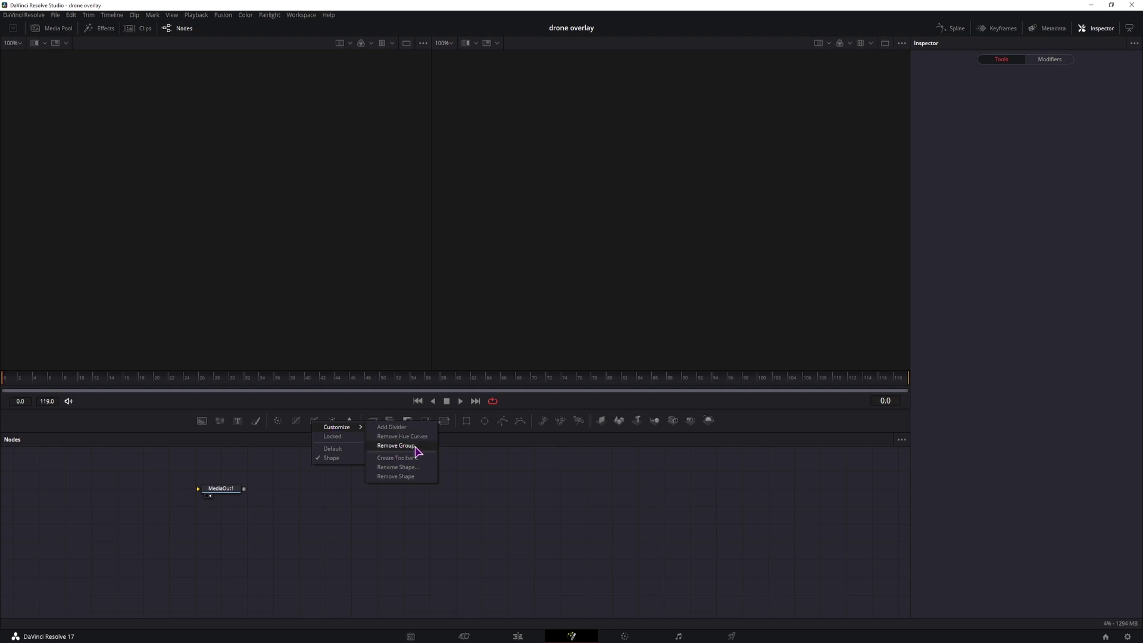
{"action": "left_click", "coordinate": [417, 449]}
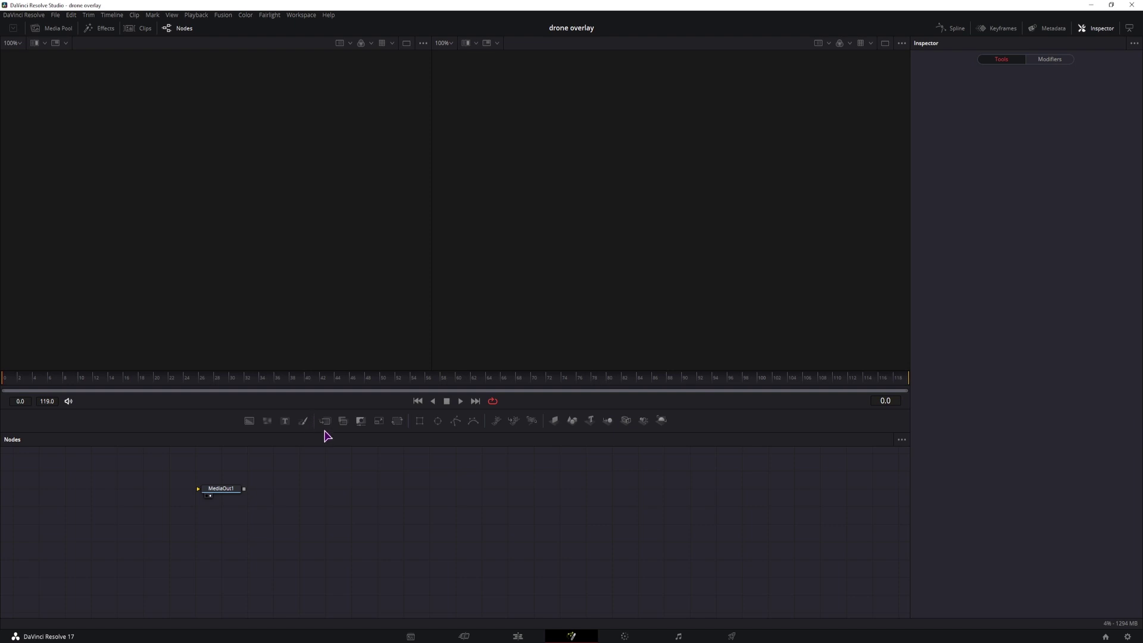
Step: Insert three dividers around the 3D tools, including one after Renderer 3D
{"action": "right_click", "coordinate": [682, 429]}
{"action": "mouse_move", "coordinate": [706, 432]}
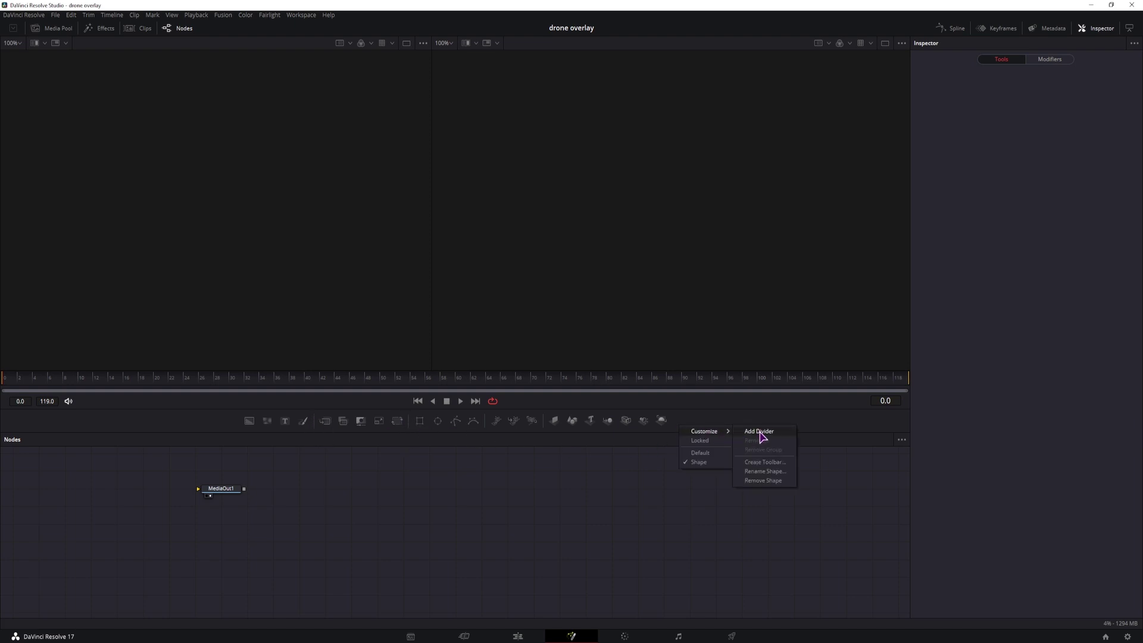
{"action": "left_click", "coordinate": [764, 432]}
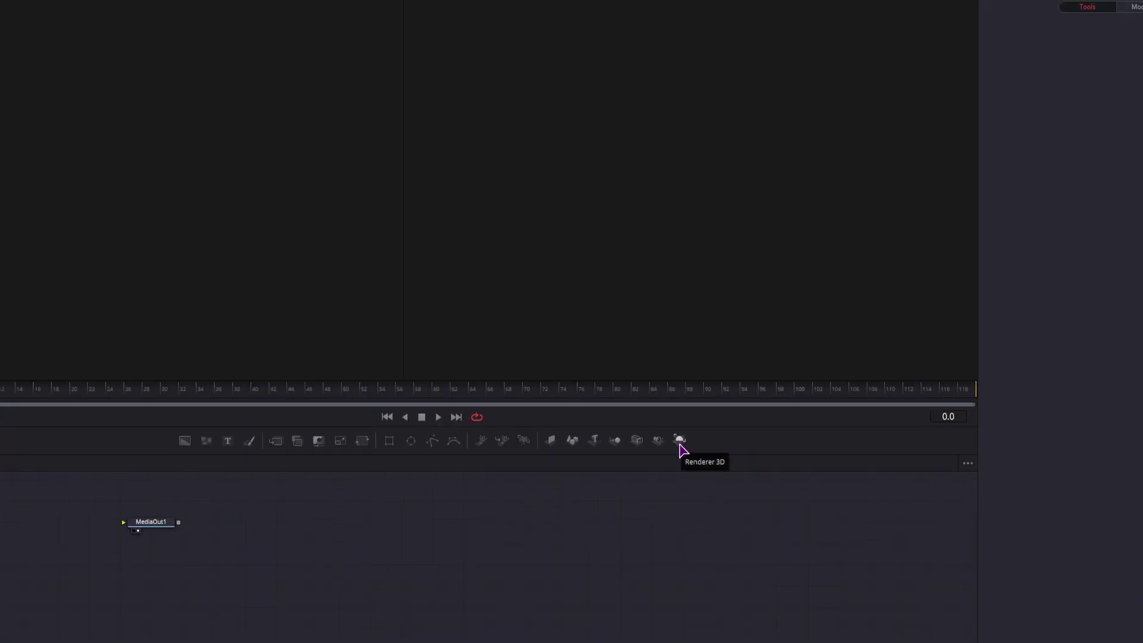
{"action": "right_click", "coordinate": [683, 449]}
{"action": "left_click", "coordinate": [770, 453]}
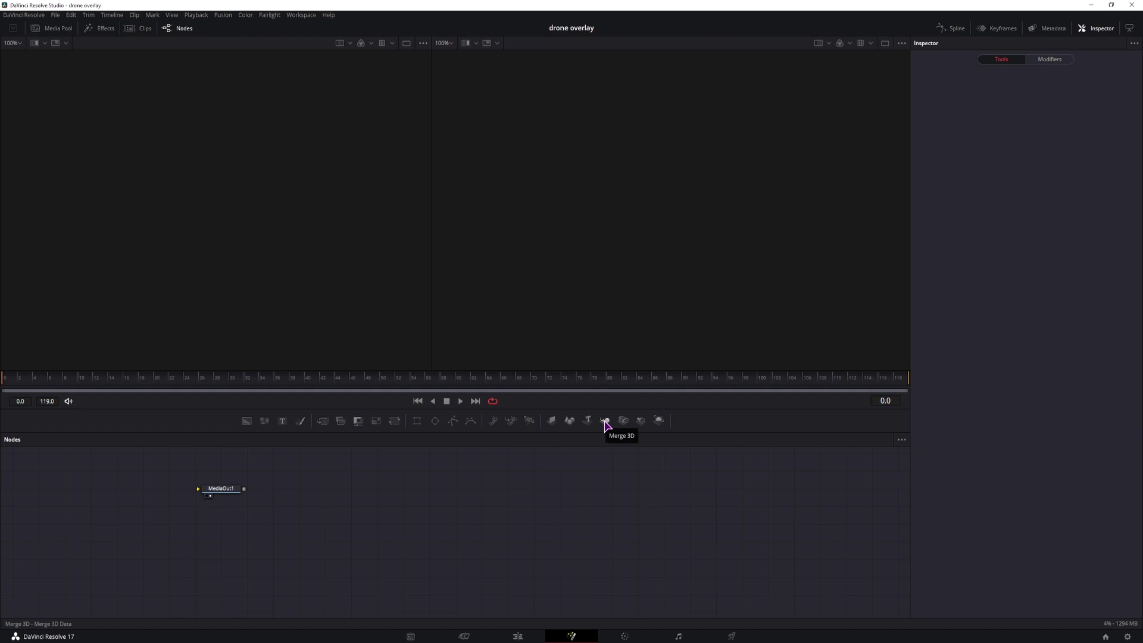
{"action": "right_click", "coordinate": [606, 425]}
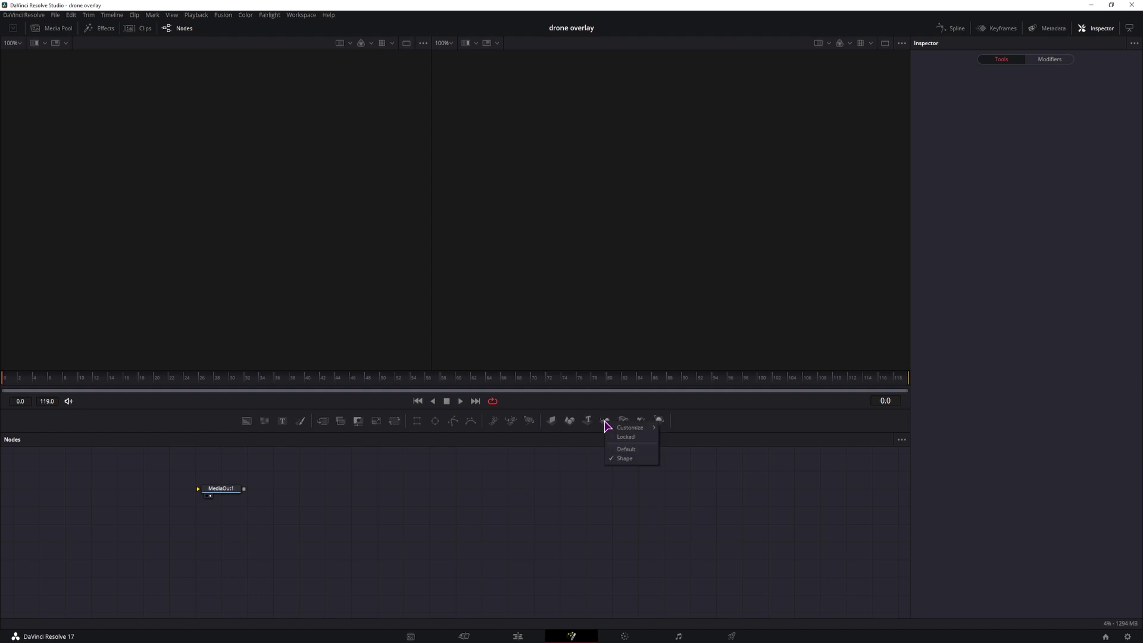
{"action": "left_click", "coordinate": [677, 431]}
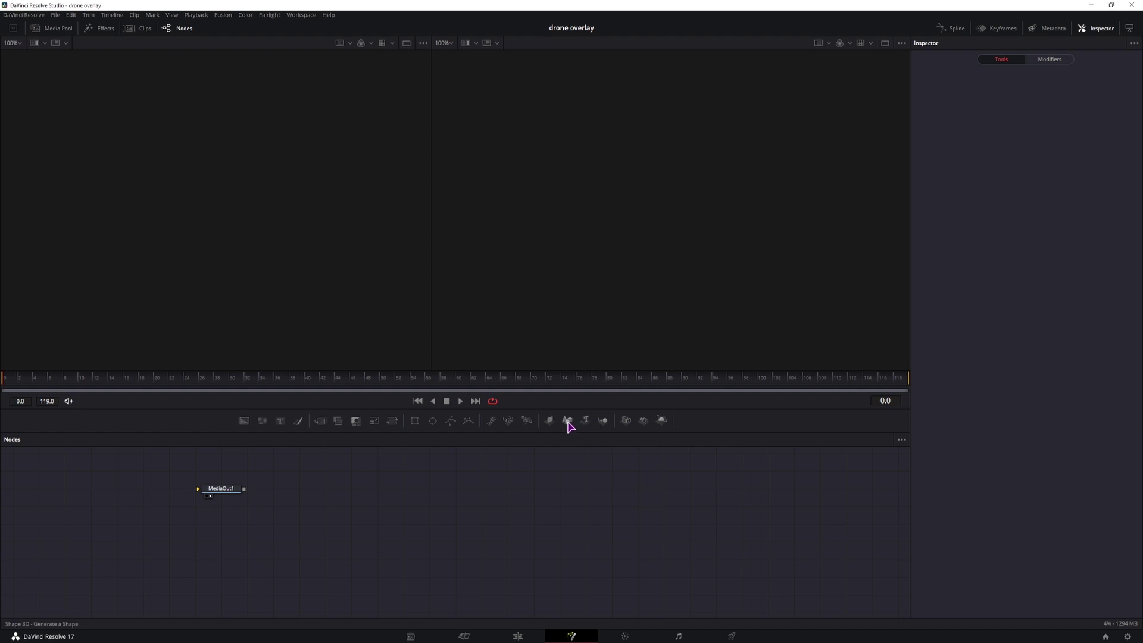
Step: Remove the 3D shape, 3D lights/rendering and particle tool groups from the toolbar
{"action": "right_click", "coordinate": [569, 426]}
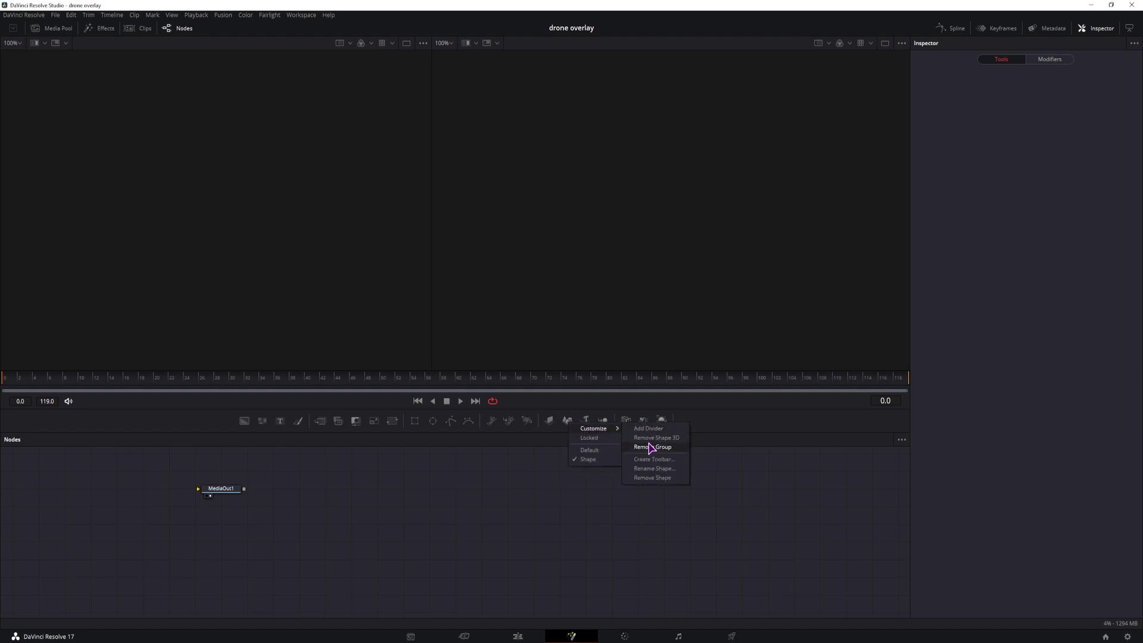
{"action": "left_click", "coordinate": [650, 447]}
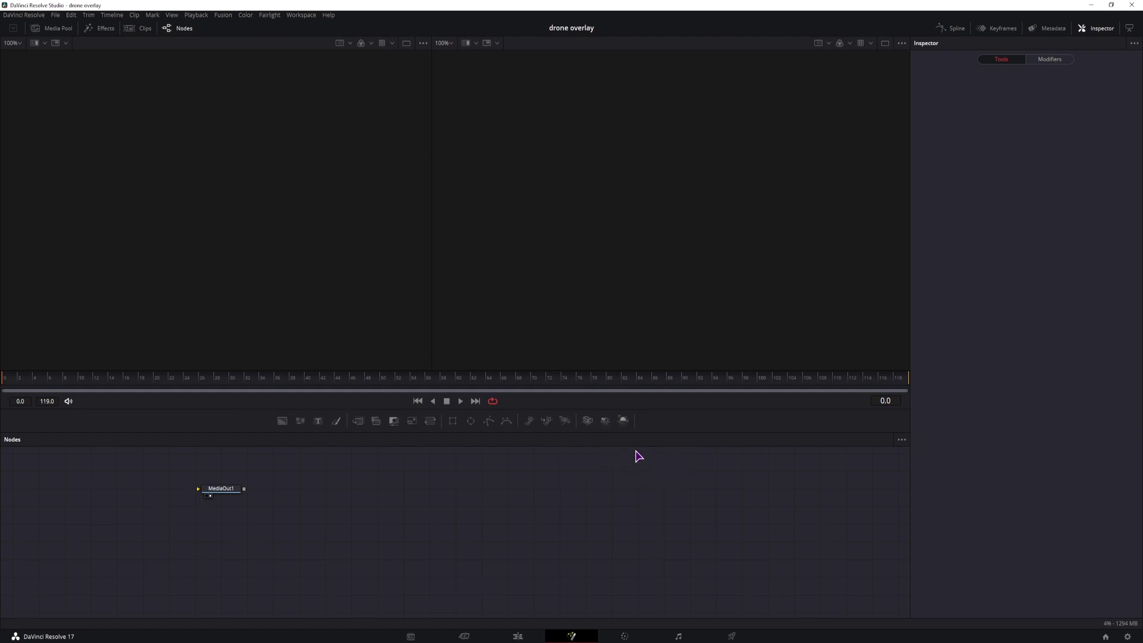
{"action": "right_click", "coordinate": [604, 424]}
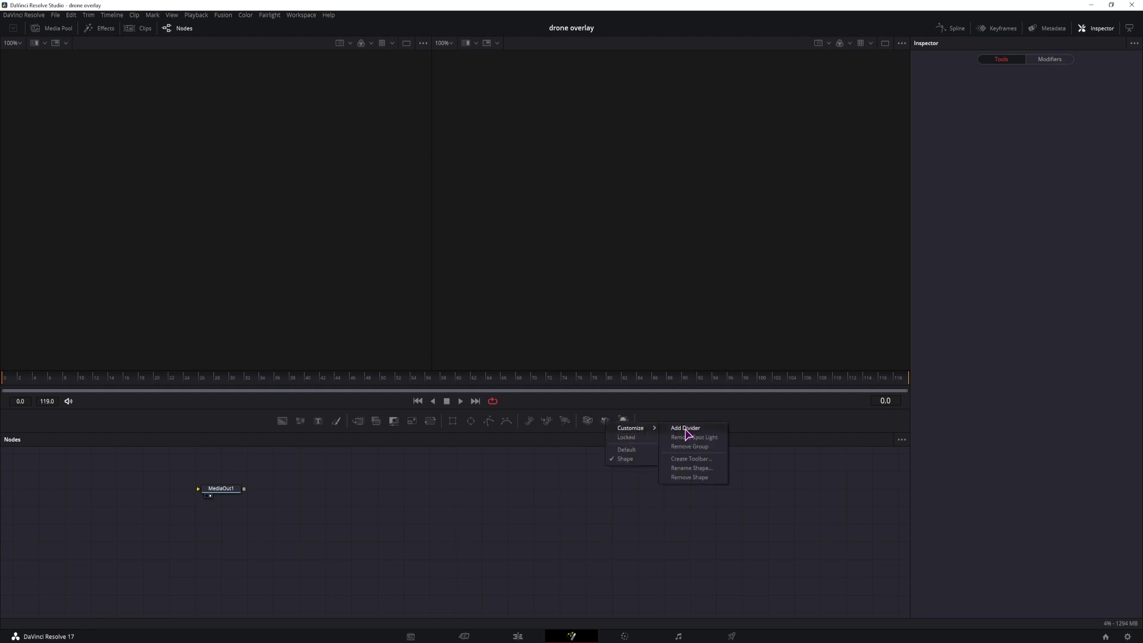
{"action": "left_click", "coordinate": [695, 448]}
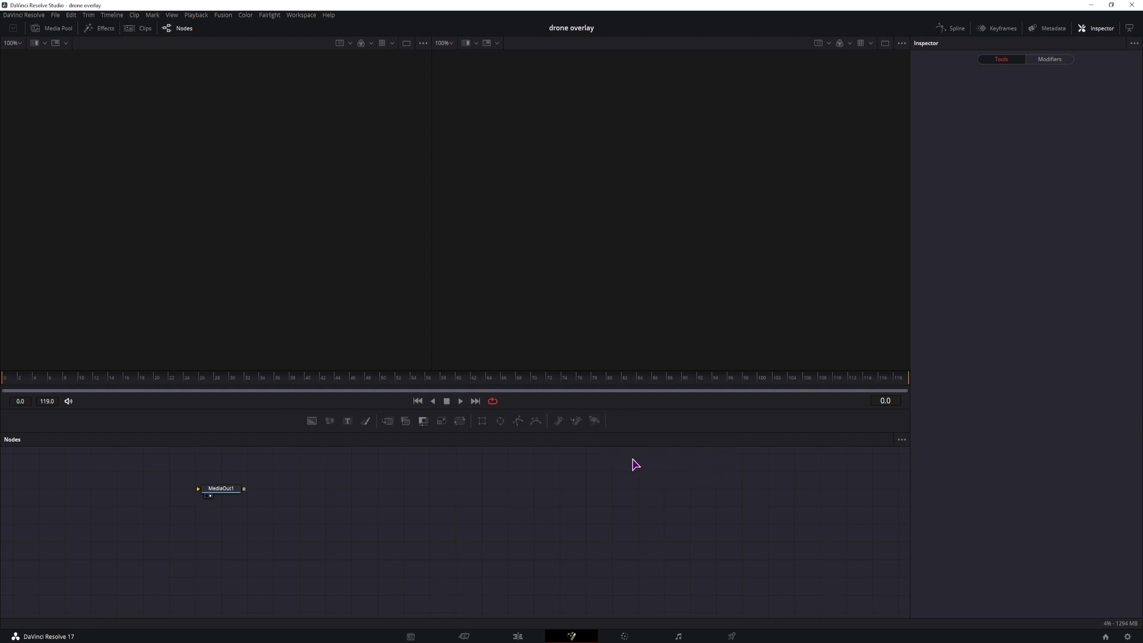
{"action": "right_click", "coordinate": [578, 427]}
{"action": "left_click", "coordinate": [680, 443]}
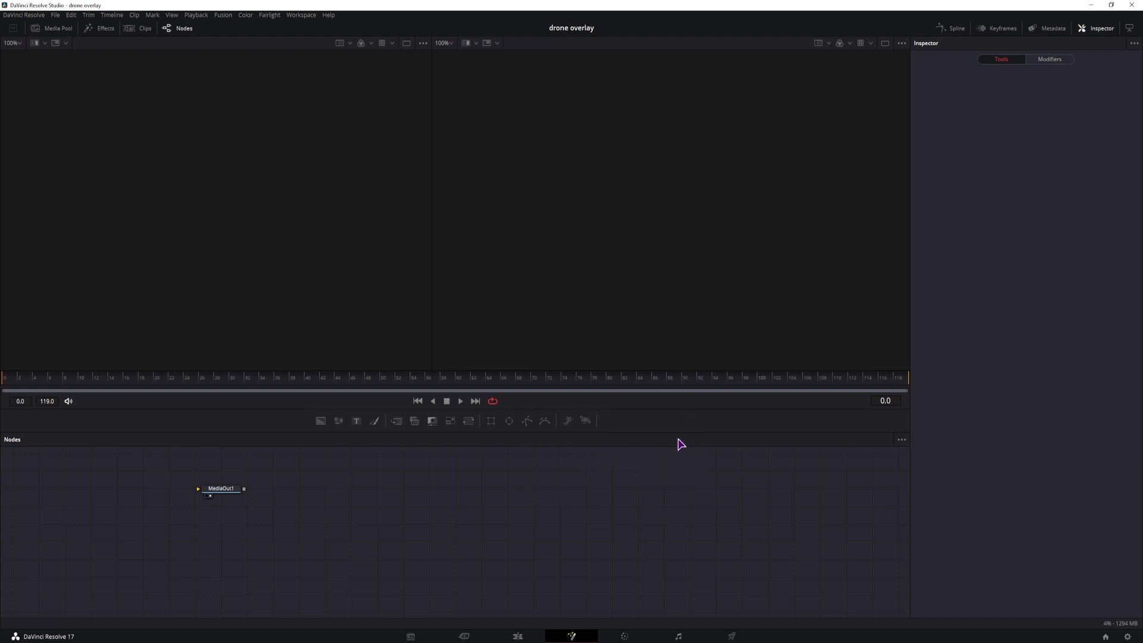
Step: Remove the BSpline, Matte Control, noise, FastNoise and paint tools from the toolbar
{"action": "right_click", "coordinate": [546, 421]}
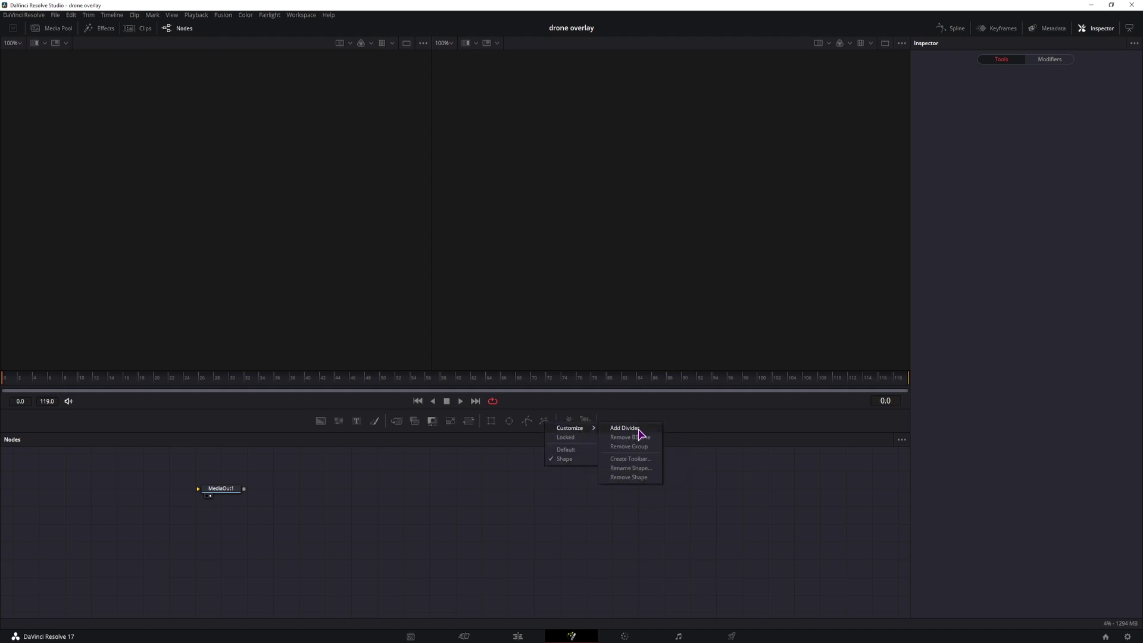
{"action": "left_click", "coordinate": [631, 438]}
{"action": "right_click", "coordinate": [446, 428]}
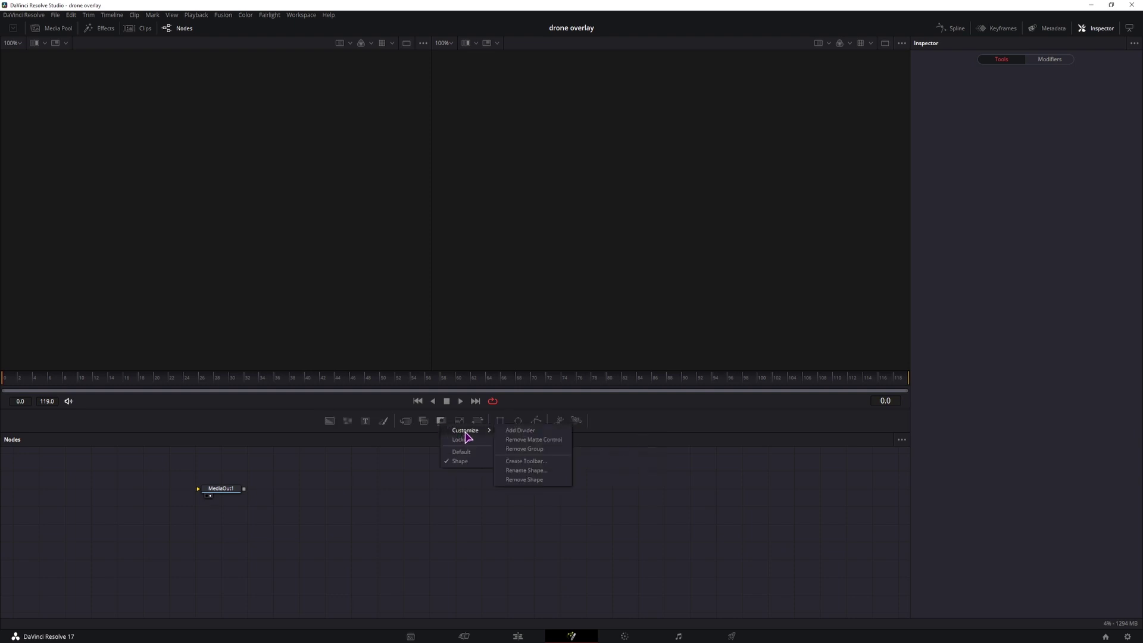
{"action": "left_click", "coordinate": [545, 441]}
{"action": "right_click", "coordinate": [456, 427]}
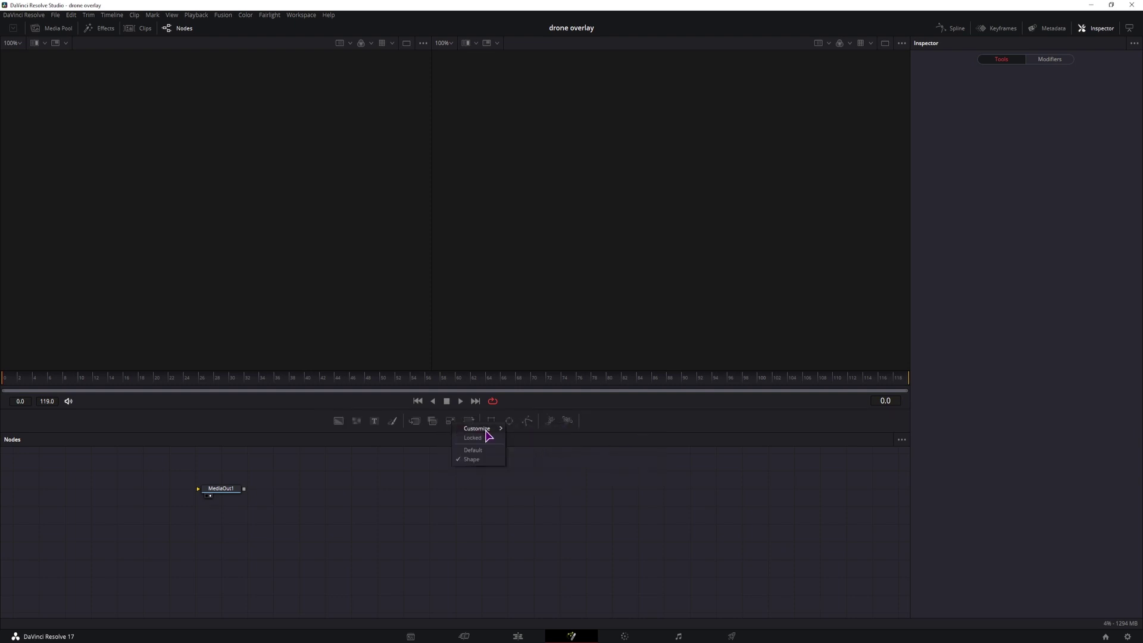
{"action": "left_click", "coordinate": [539, 437]}
{"action": "right_click", "coordinate": [505, 427]}
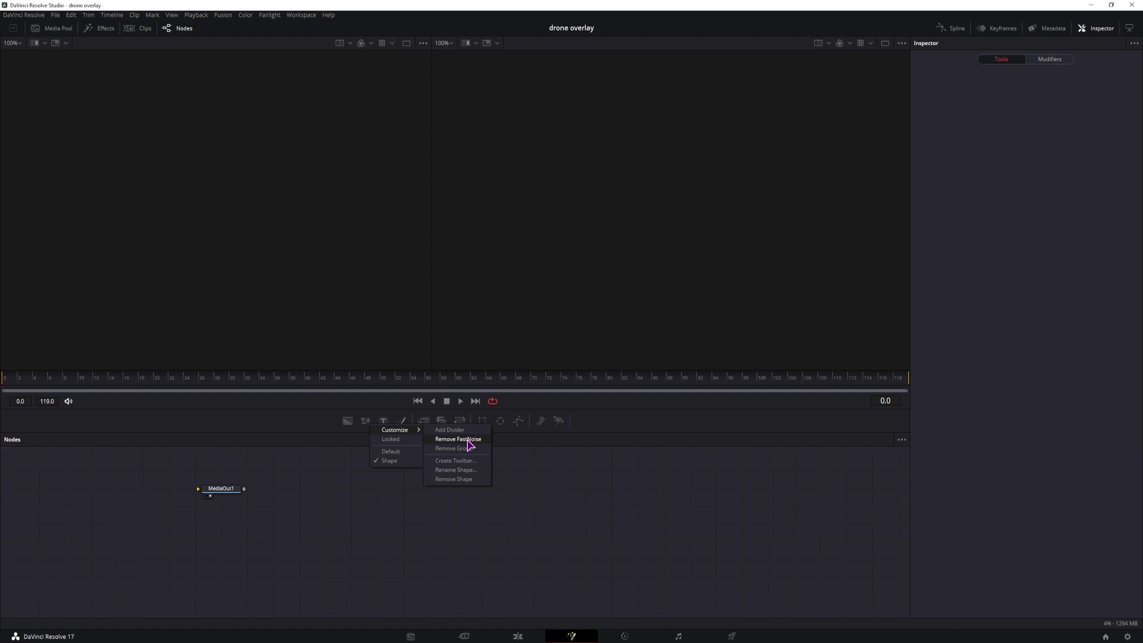
{"action": "left_click", "coordinate": [469, 446]}
{"action": "right_click", "coordinate": [392, 422]}
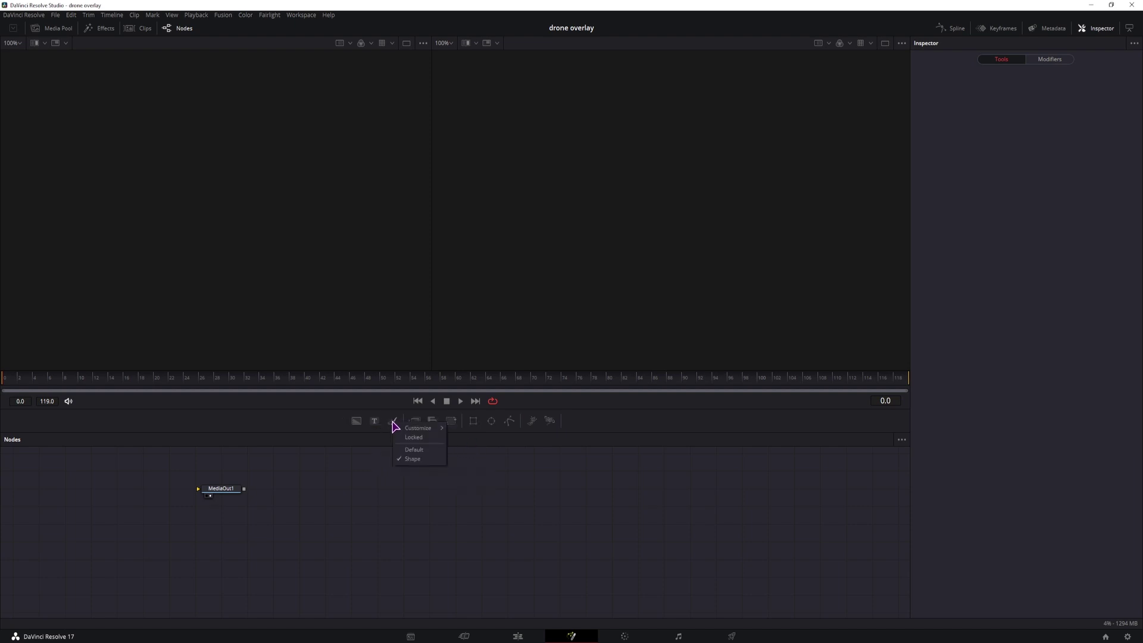
{"action": "left_click", "coordinate": [483, 436]}
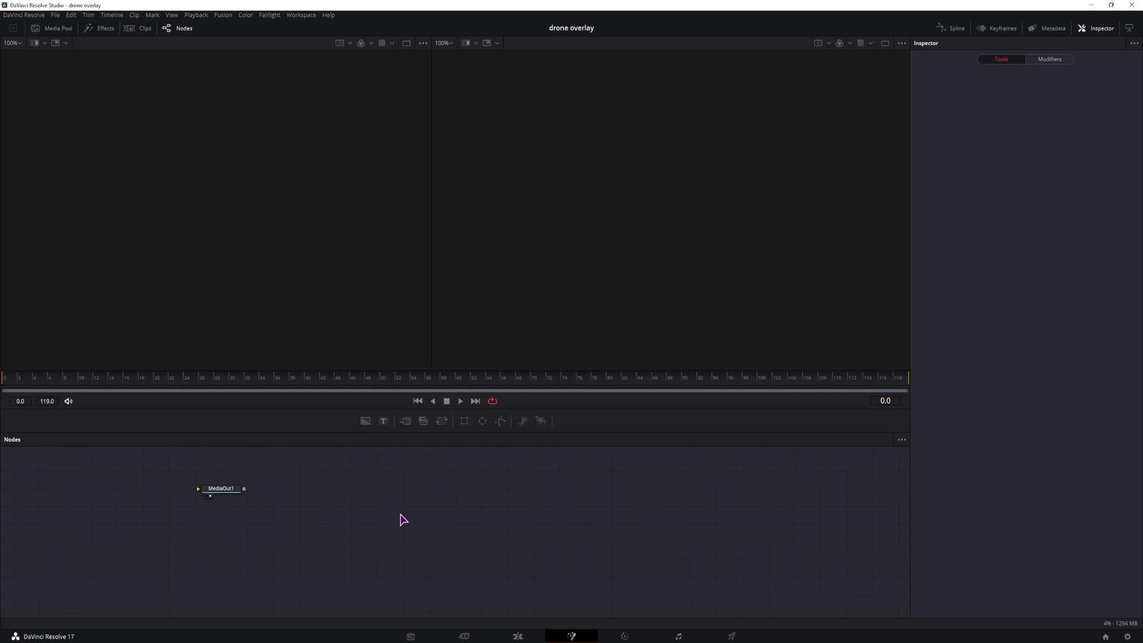
Step: Bring up the Select Tool list with Shift+Space and cancel without adding anything
{"action": "key", "text": "shift+space"}
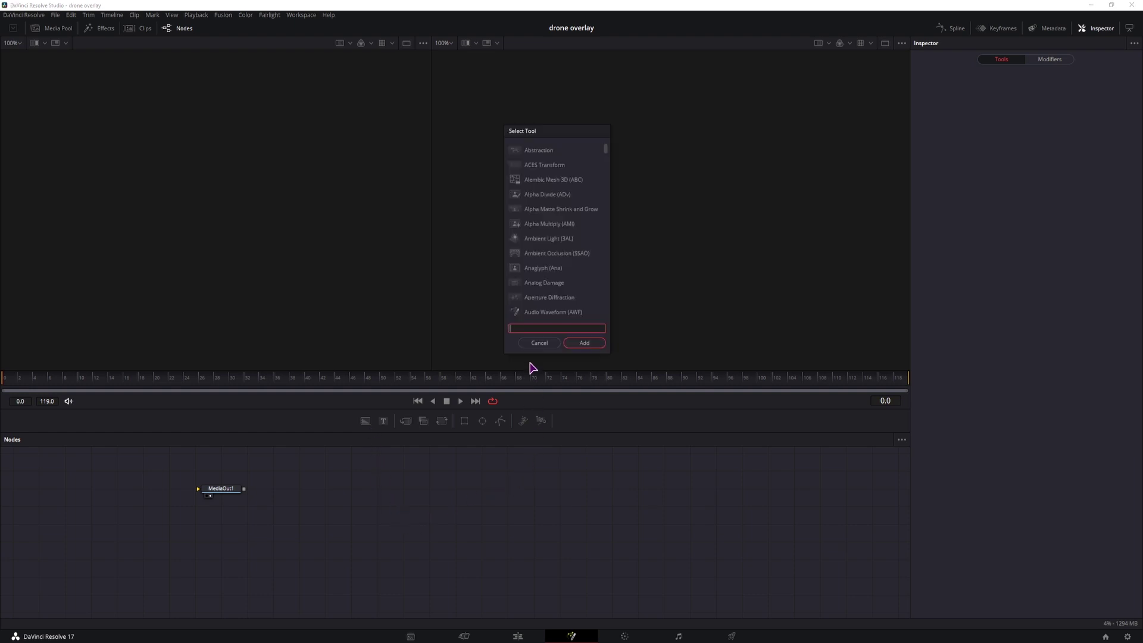
{"action": "left_click", "coordinate": [539, 343]}
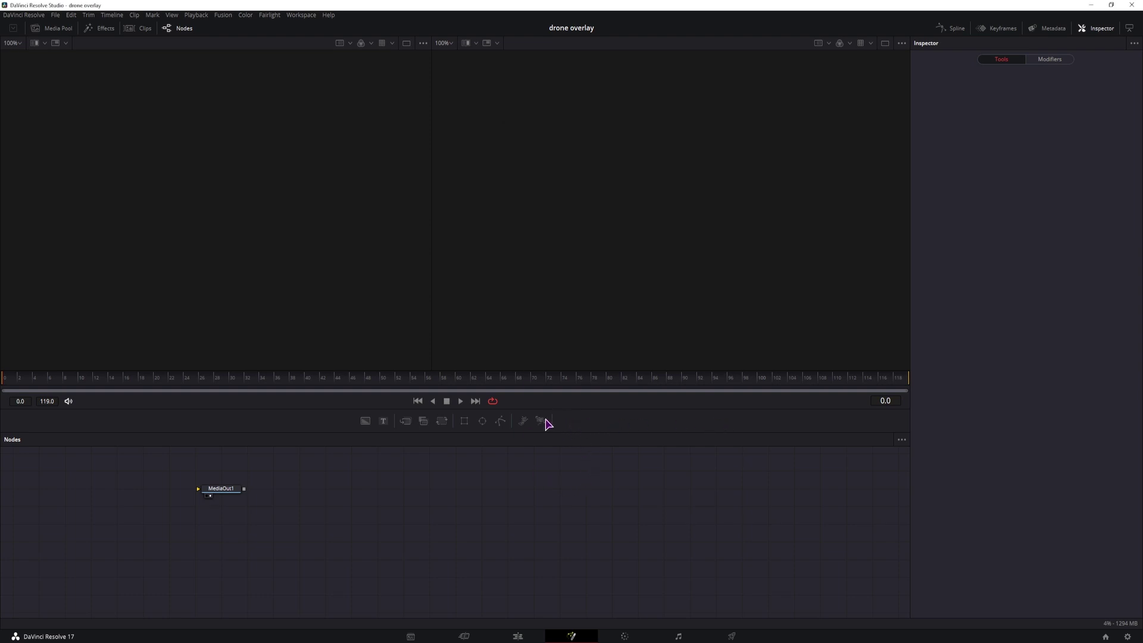
Step: Show the Shape tool category in the Effects library
{"action": "left_click", "coordinate": [132, 38]}
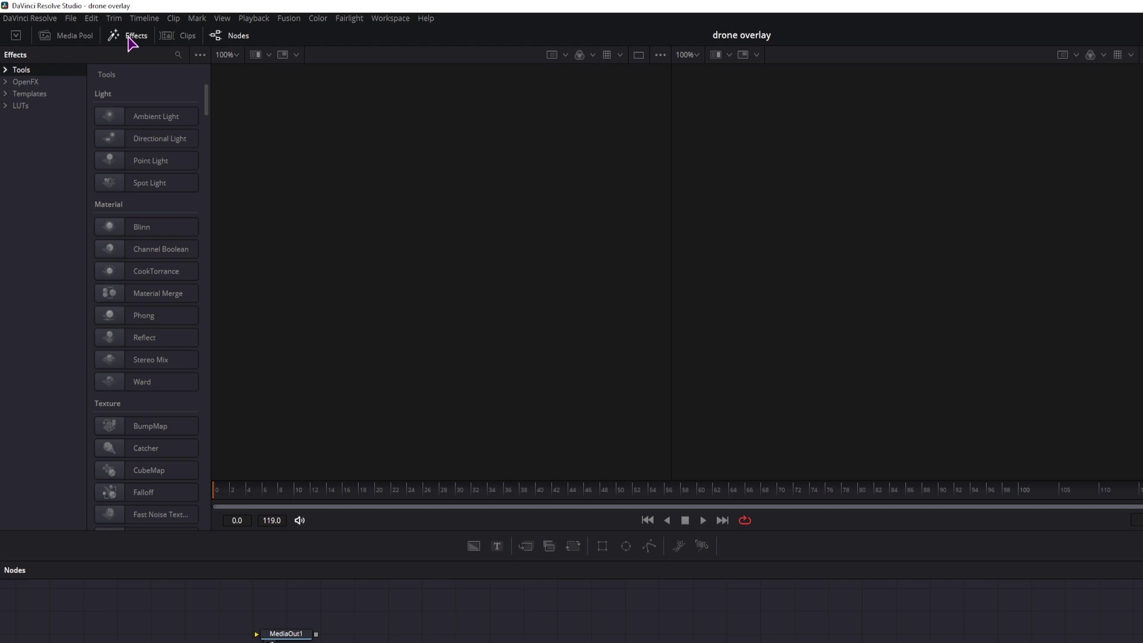
{"action": "left_click", "coordinate": [8, 69]}
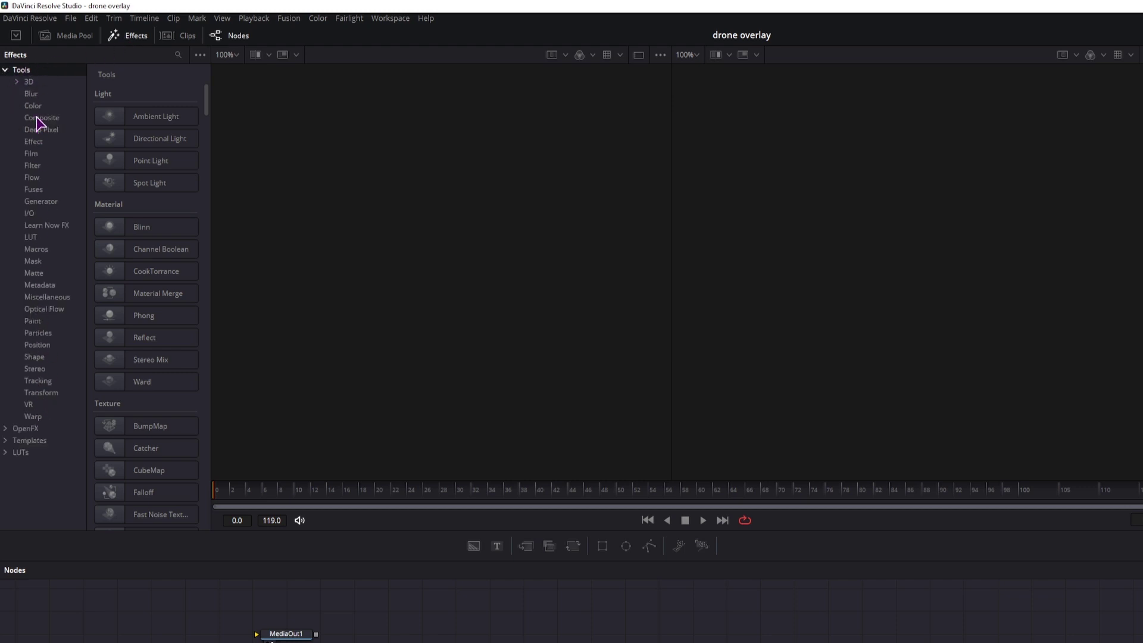
{"action": "left_click", "coordinate": [35, 356]}
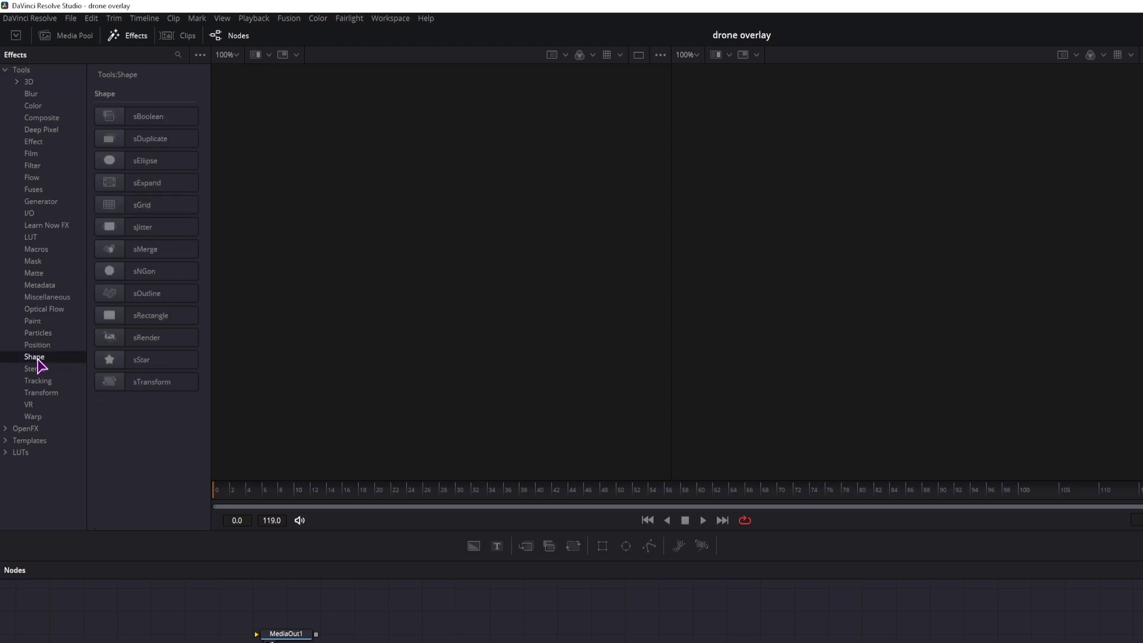
Step: Drag sEllipse, sRectangle, sNGon and sStar onto the Shape toolbar
{"action": "left_click", "coordinate": [146, 162]}
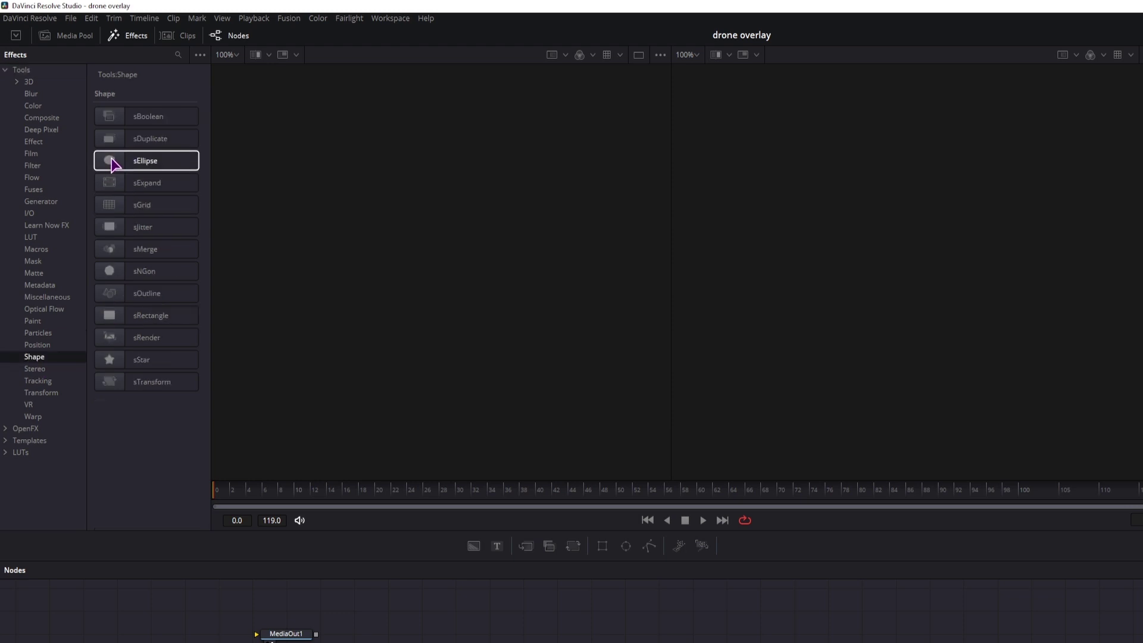
{"action": "left_click_drag", "start_coordinate": [704, 501], "coordinate": [736, 553]}
{"action": "left_click_drag", "start_coordinate": [150, 316], "coordinate": [541, 479]}
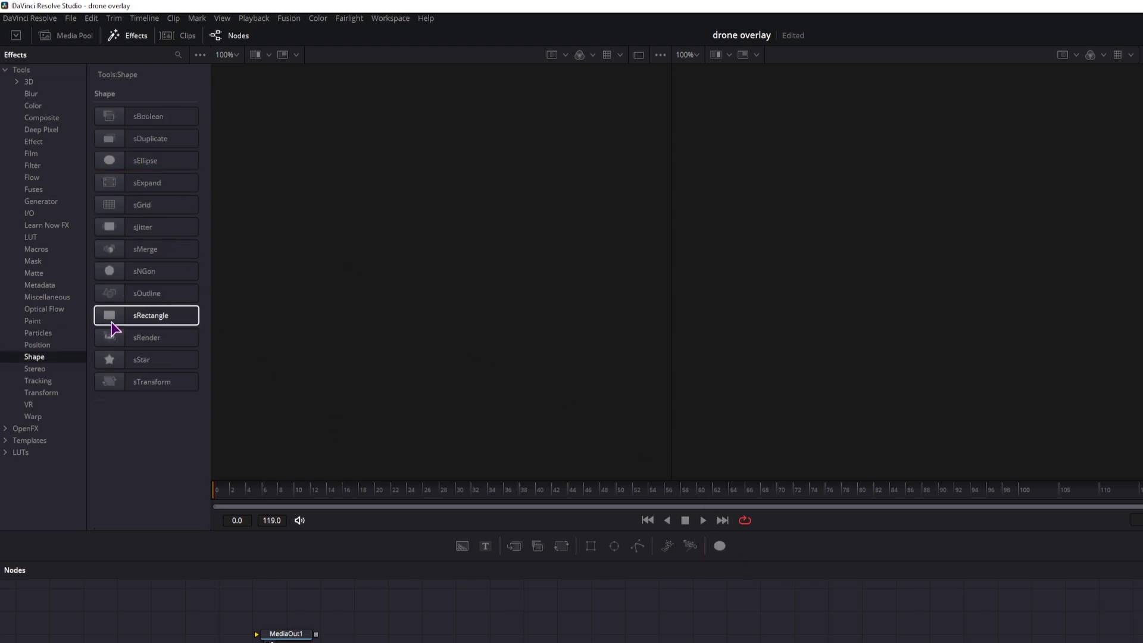
{"action": "left_click_drag", "start_coordinate": [729, 554], "coordinate": [732, 548]}
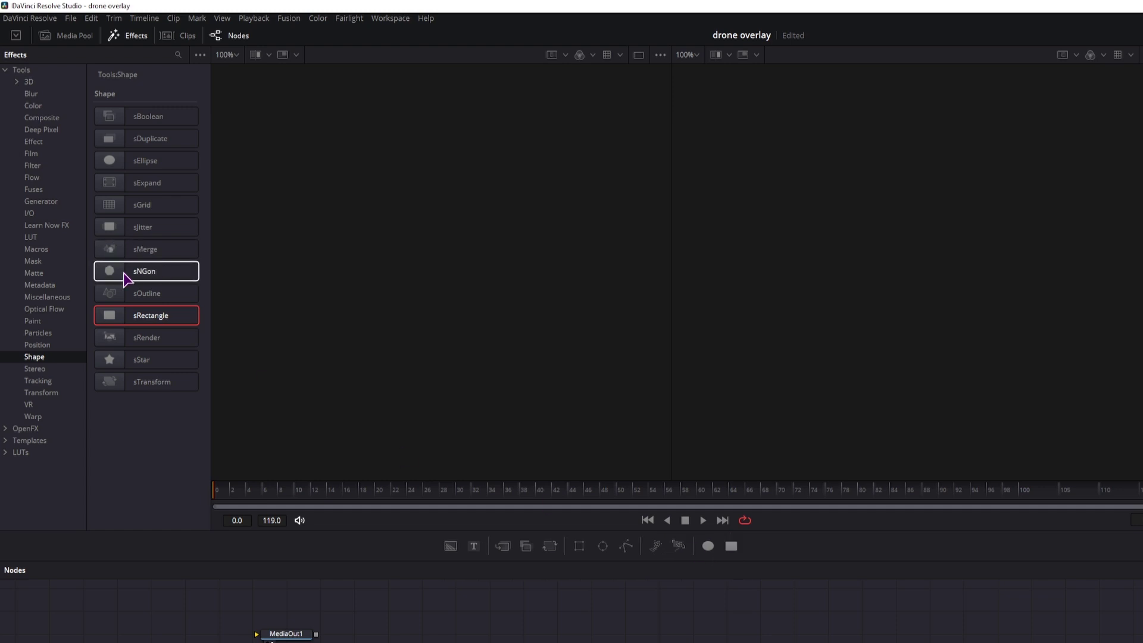
{"action": "left_click_drag", "start_coordinate": [145, 270], "coordinate": [608, 490]}
{"action": "left_click_drag", "start_coordinate": [753, 544], "coordinate": [752, 547]}
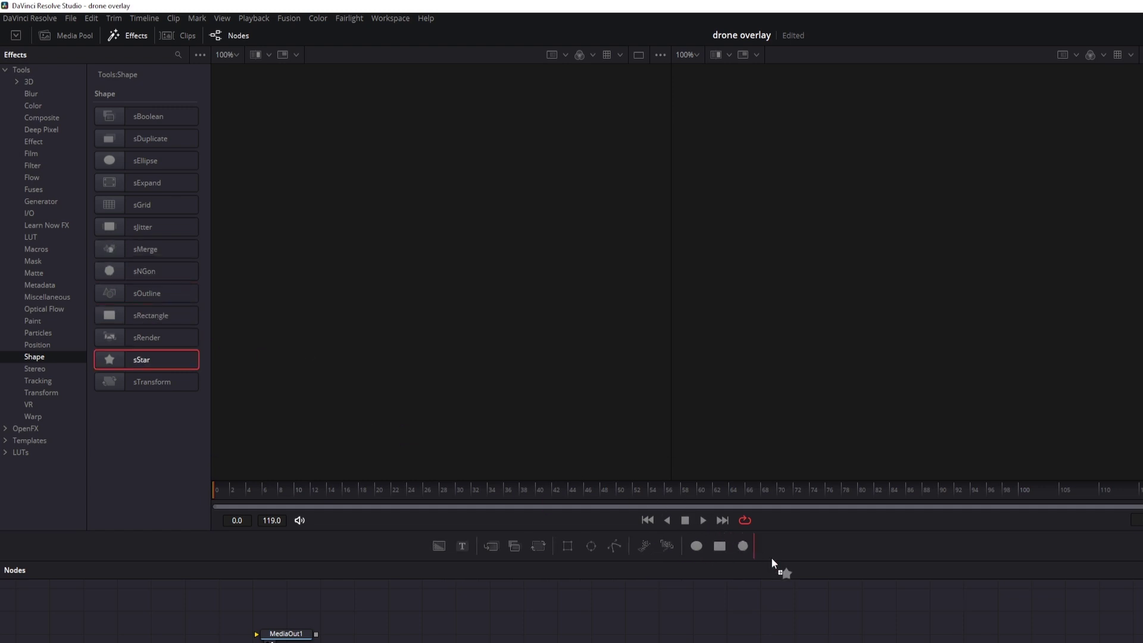
{"action": "left_click_drag", "start_coordinate": [141, 359], "coordinate": [771, 557]}
Step: Add sOutline, sMerge, sBoolean, sDuplicate and sRender to the end of the toolbar
{"action": "left_click", "coordinate": [141, 359]}
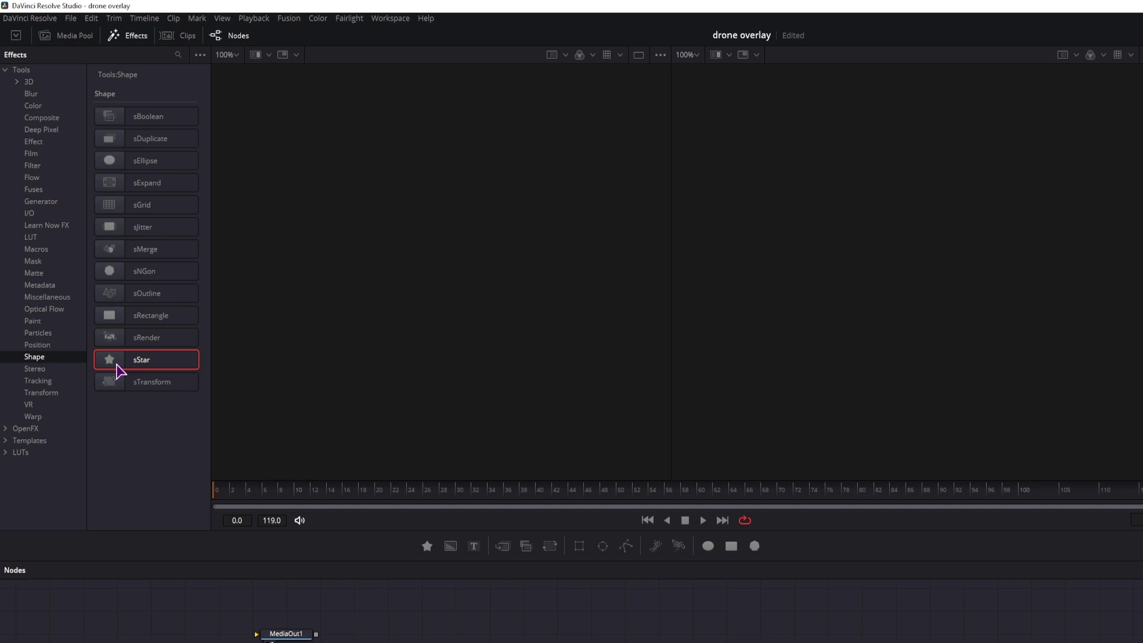
{"action": "left_click_drag", "start_coordinate": [146, 293], "coordinate": [728, 494]}
{"action": "left_click_drag", "start_coordinate": [774, 551], "coordinate": [770, 550]}
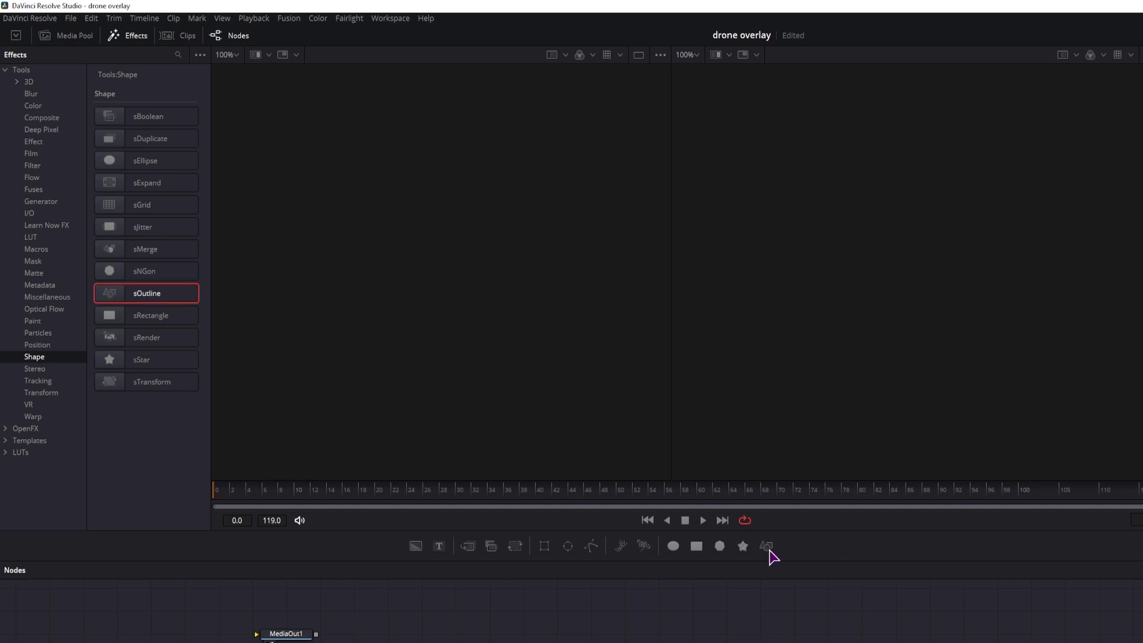
{"action": "left_click_drag", "start_coordinate": [145, 249], "coordinate": [795, 547]}
{"action": "left_click", "coordinate": [143, 116]}
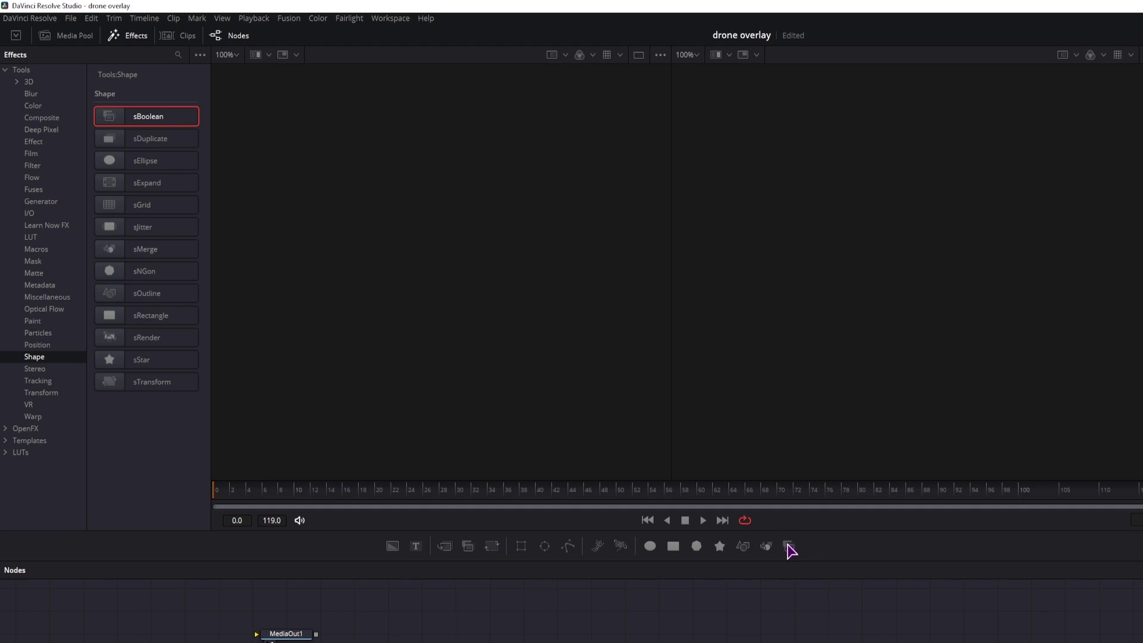
{"action": "left_click_drag", "start_coordinate": [148, 138], "coordinate": [807, 551]}
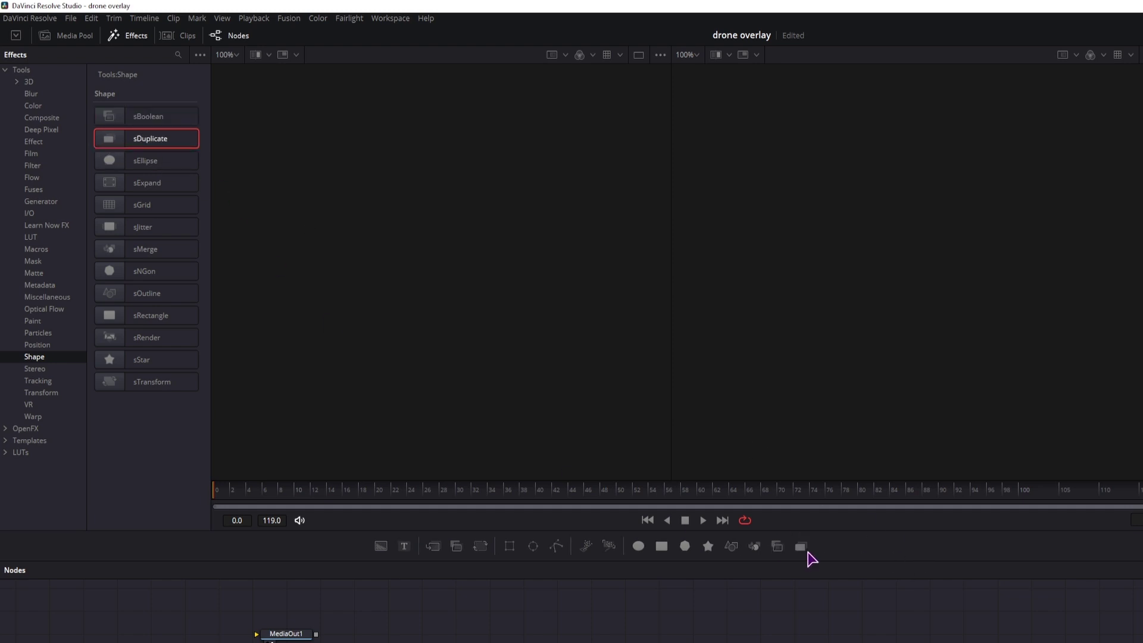
{"action": "left_click_drag", "start_coordinate": [143, 204], "coordinate": [817, 551]}
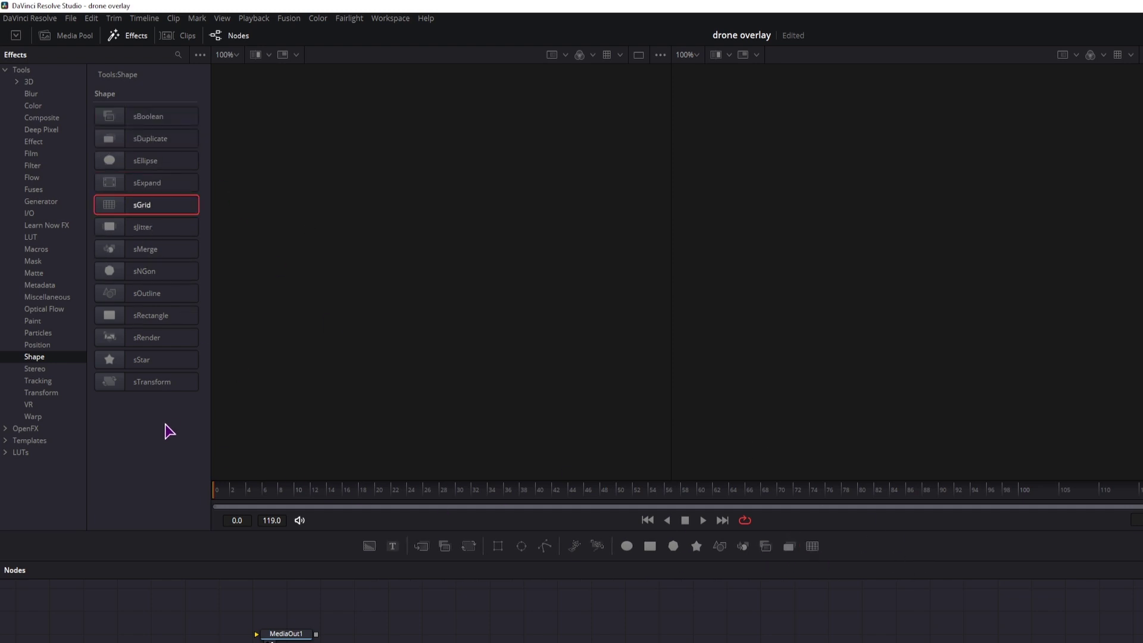
{"action": "left_click_drag", "start_coordinate": [146, 336], "coordinate": [829, 549]}
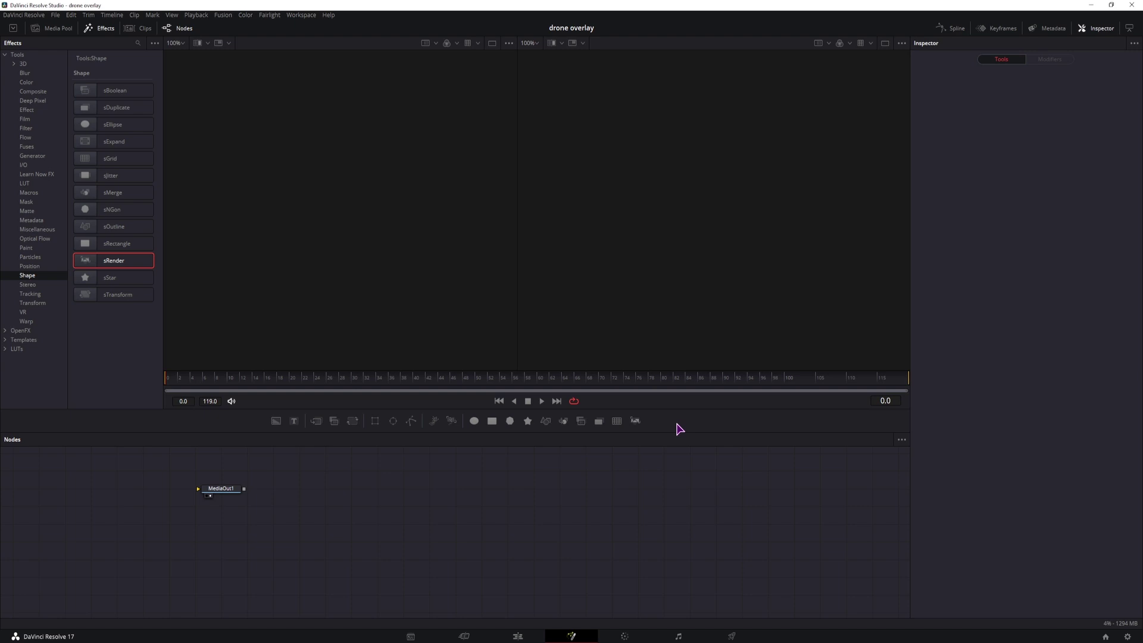
Step: Toggle the toolbar lock, then create a second toolbar named test
{"action": "right_click", "coordinate": [679, 430]}
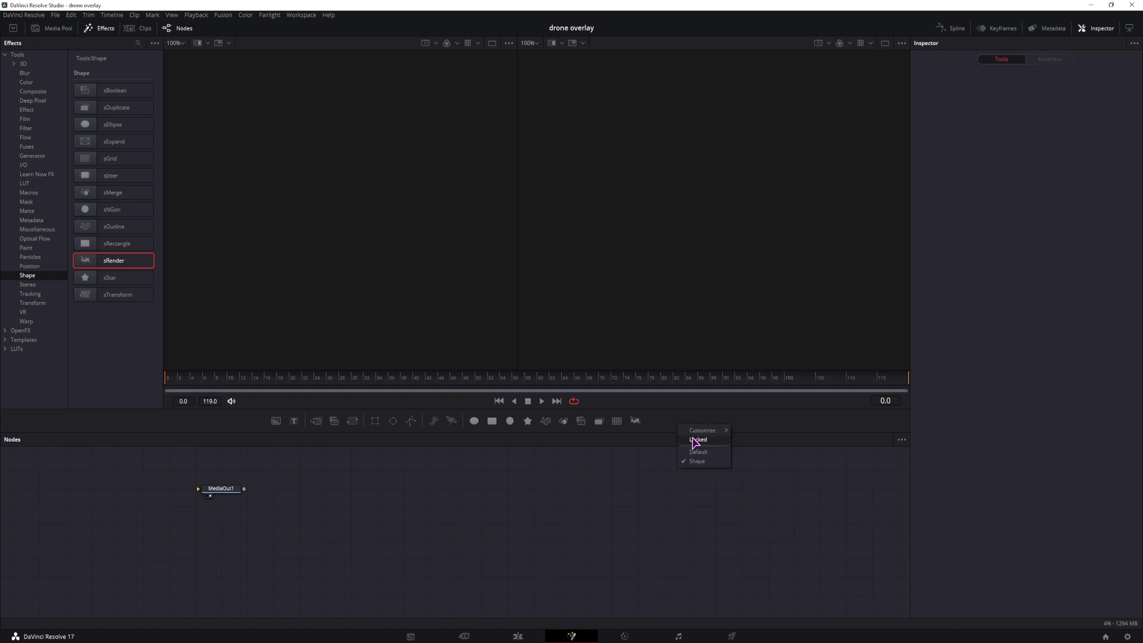
{"action": "left_click", "coordinate": [697, 440]}
{"action": "right_click", "coordinate": [662, 420]}
{"action": "mouse_move", "coordinate": [686, 423]}
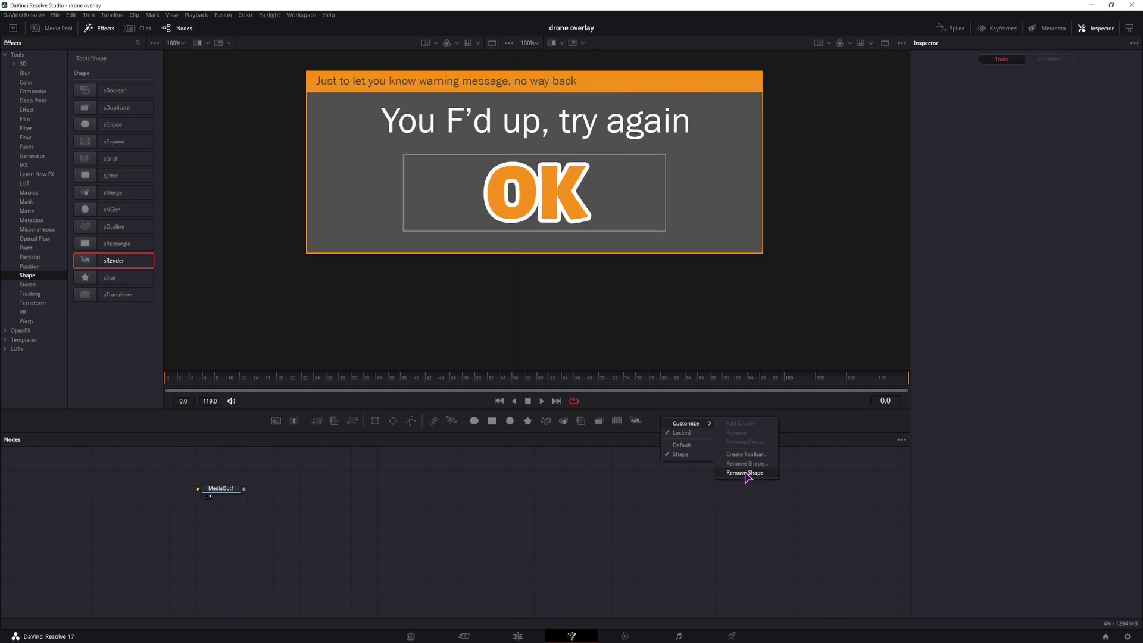
{"action": "left_click", "coordinate": [747, 455]}
{"action": "type", "text": "test"}
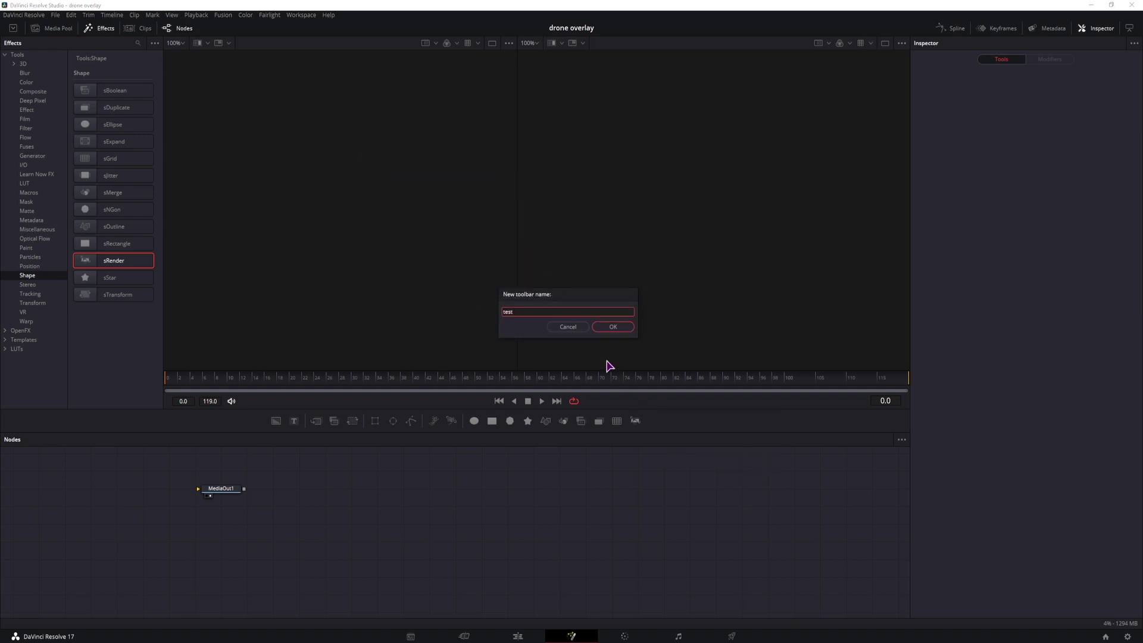
{"action": "left_click", "coordinate": [613, 328]}
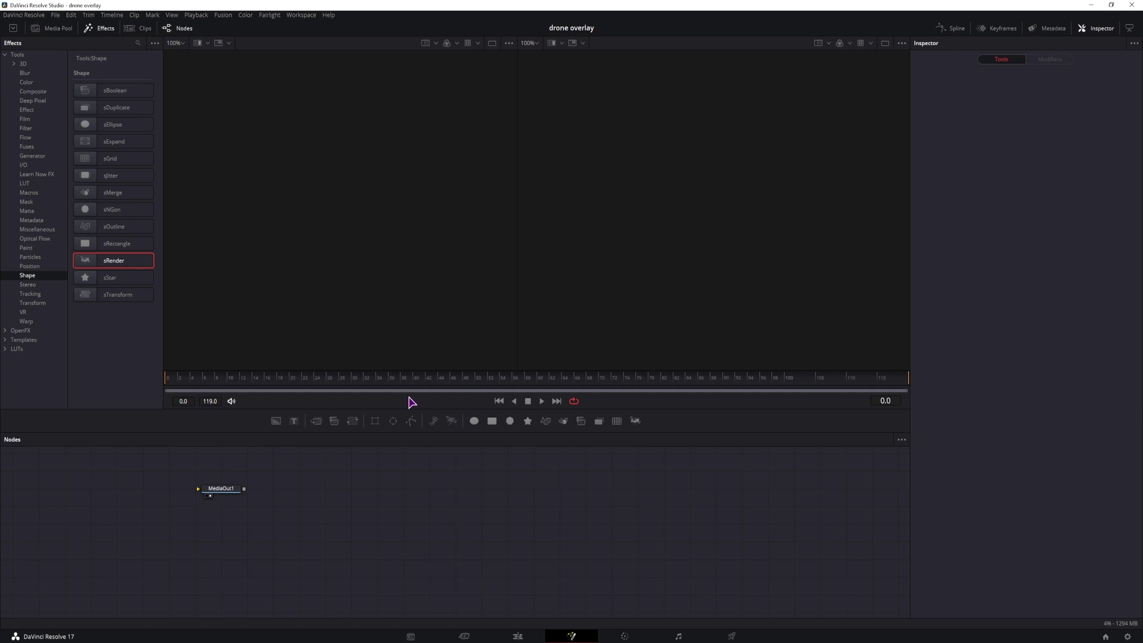
Step: Switch through Shape to the test toolbar and add a divider after its last tool
{"action": "right_click", "coordinate": [653, 428]}
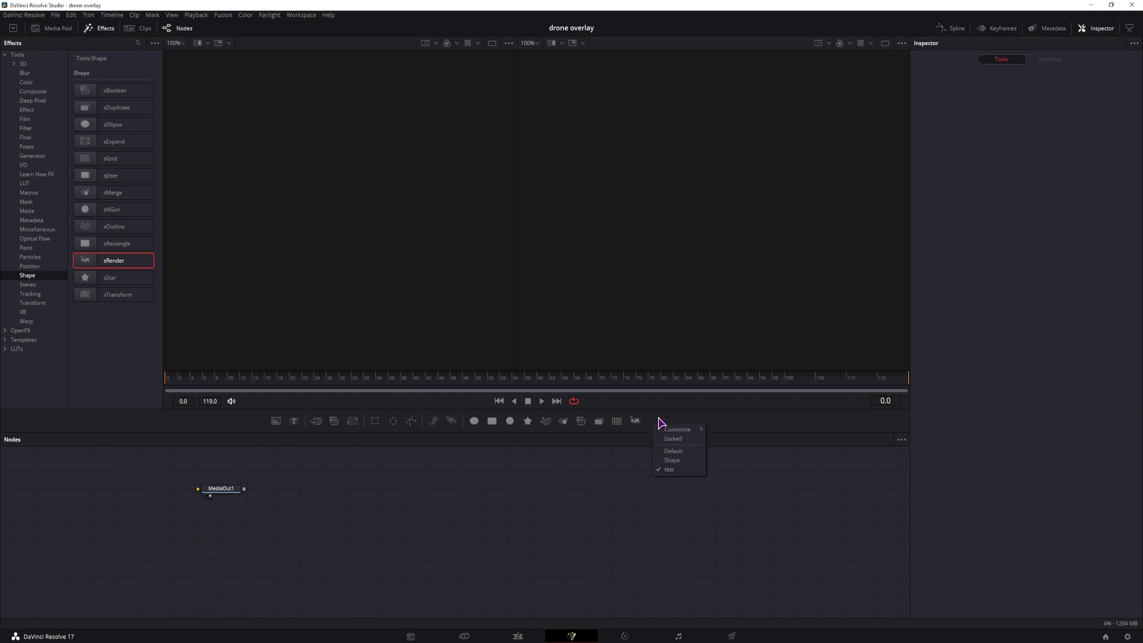
{"action": "left_click", "coordinate": [682, 469]}
{"action": "right_click", "coordinate": [673, 425]}
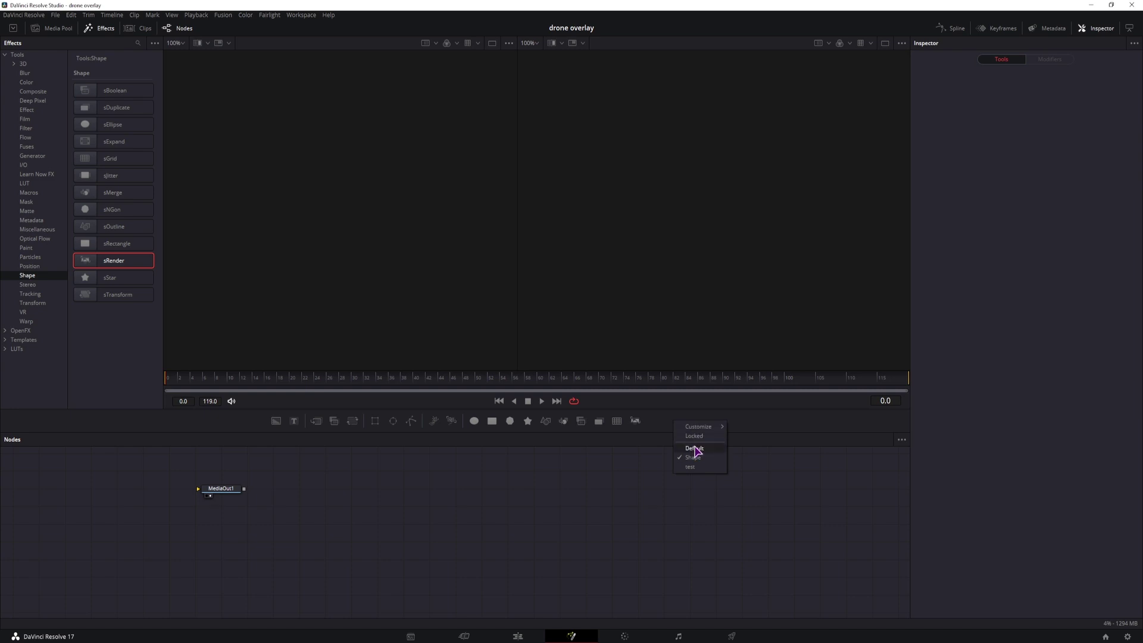
{"action": "left_click", "coordinate": [693, 470]}
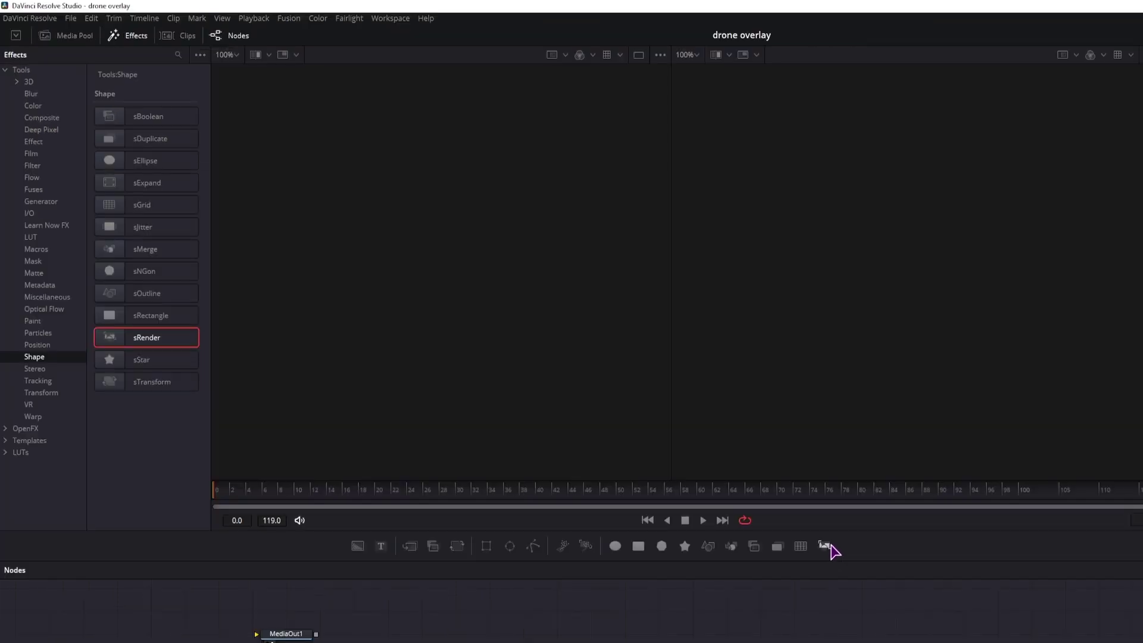
{"action": "right_click", "coordinate": [638, 420]}
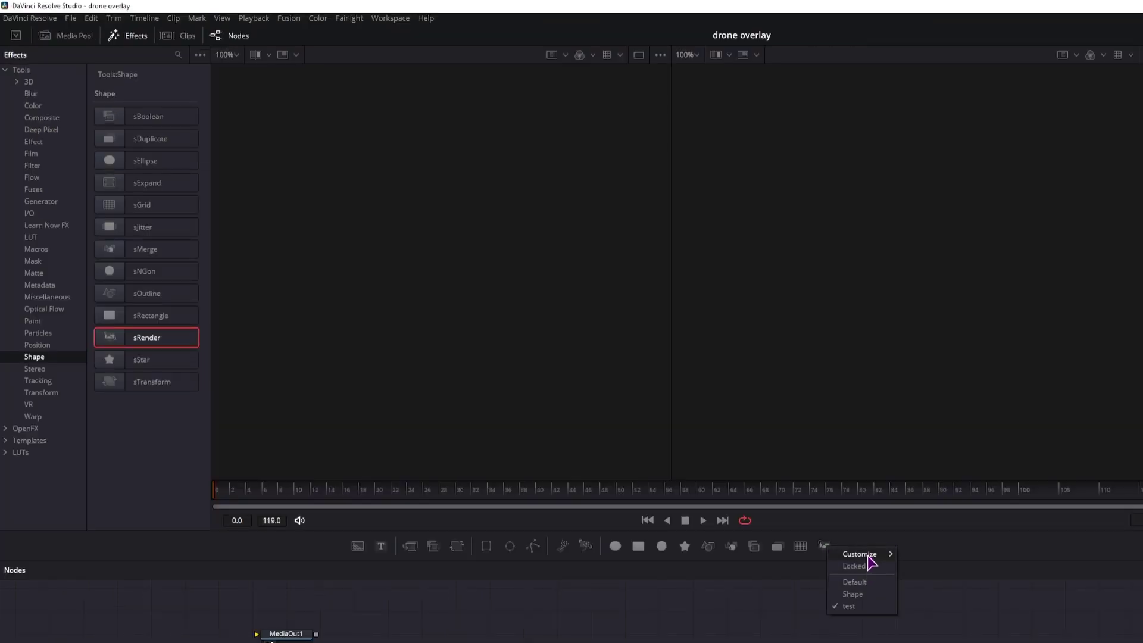
{"action": "mouse_move", "coordinate": [860, 554]}
{"action": "left_click", "coordinate": [947, 555]}
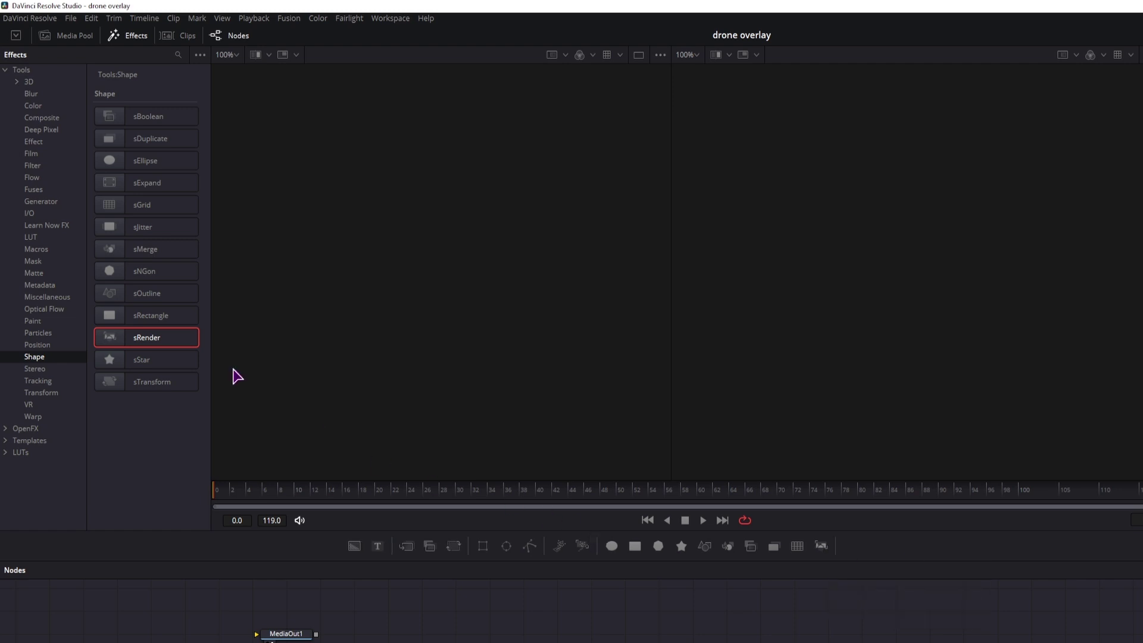
Step: Drag Luma Keyer, Delta Keyer and Alpha Multiply from the Matte category onto the test toolbar
{"action": "left_click", "coordinate": [34, 272]}
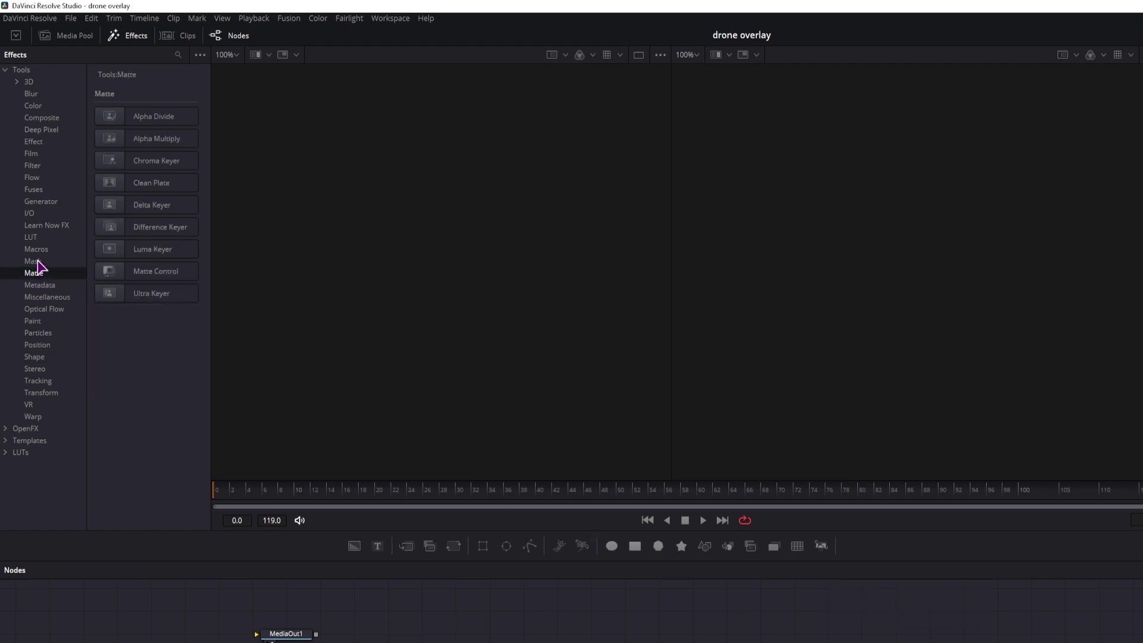
{"action": "left_click_drag", "start_coordinate": [152, 249], "coordinate": [840, 546]}
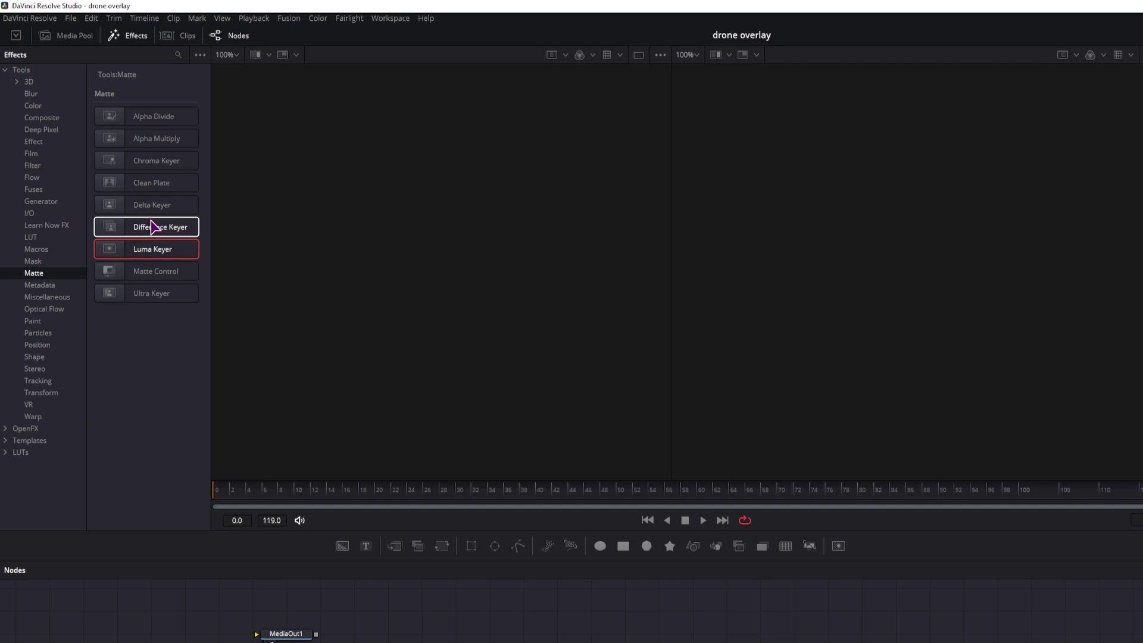
{"action": "left_click_drag", "start_coordinate": [152, 205], "coordinate": [853, 547]}
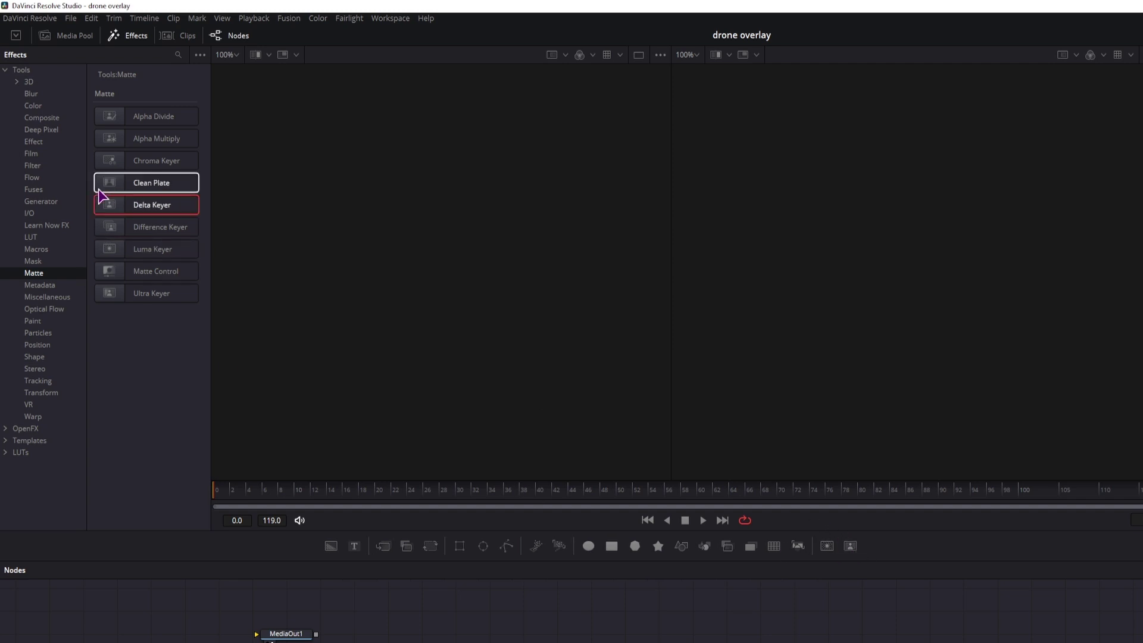
{"action": "left_click", "coordinate": [108, 139]}
{"action": "left_click_drag", "start_coordinate": [880, 469], "coordinate": [862, 545]}
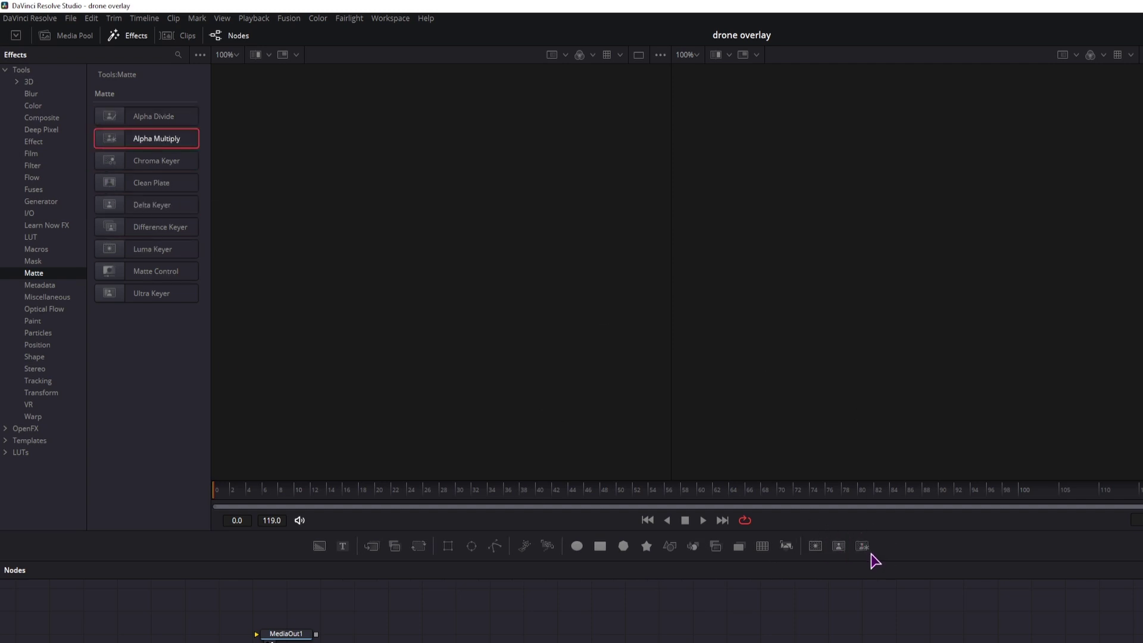
Step: Cycle the active toolbar through Default, Shape and test
{"action": "right_click", "coordinate": [930, 546]}
{"action": "left_click", "coordinate": [959, 585]}
{"action": "right_click", "coordinate": [948, 552]}
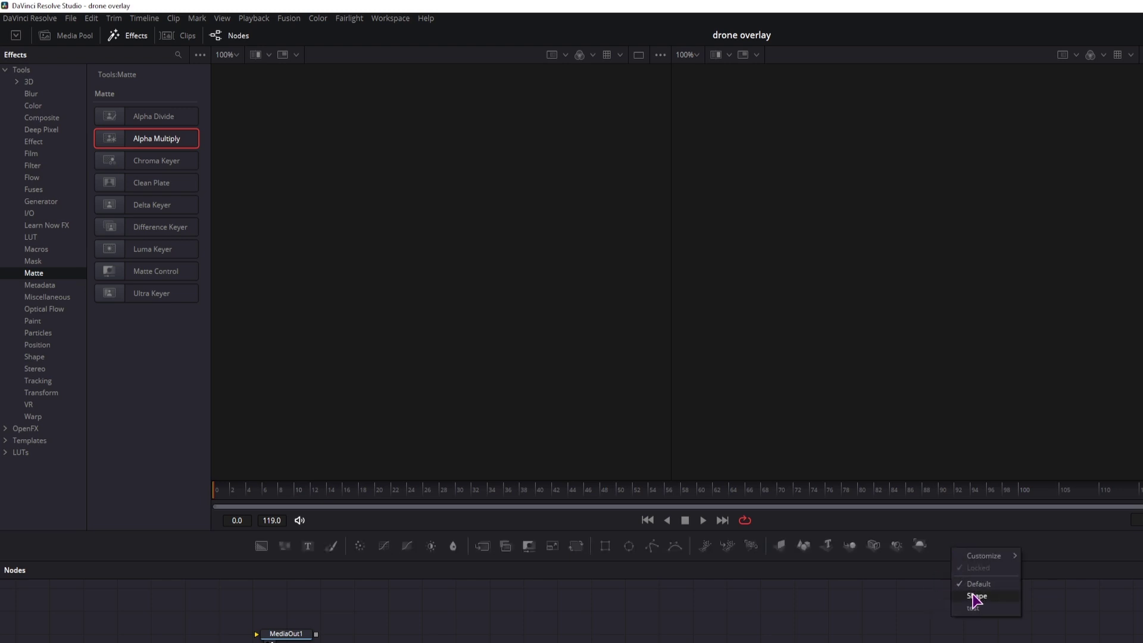
{"action": "left_click", "coordinate": [977, 594]}
{"action": "right_click", "coordinate": [958, 573]}
{"action": "left_click", "coordinate": [974, 606]}
{"action": "mouse_move", "coordinate": [984, 555]}
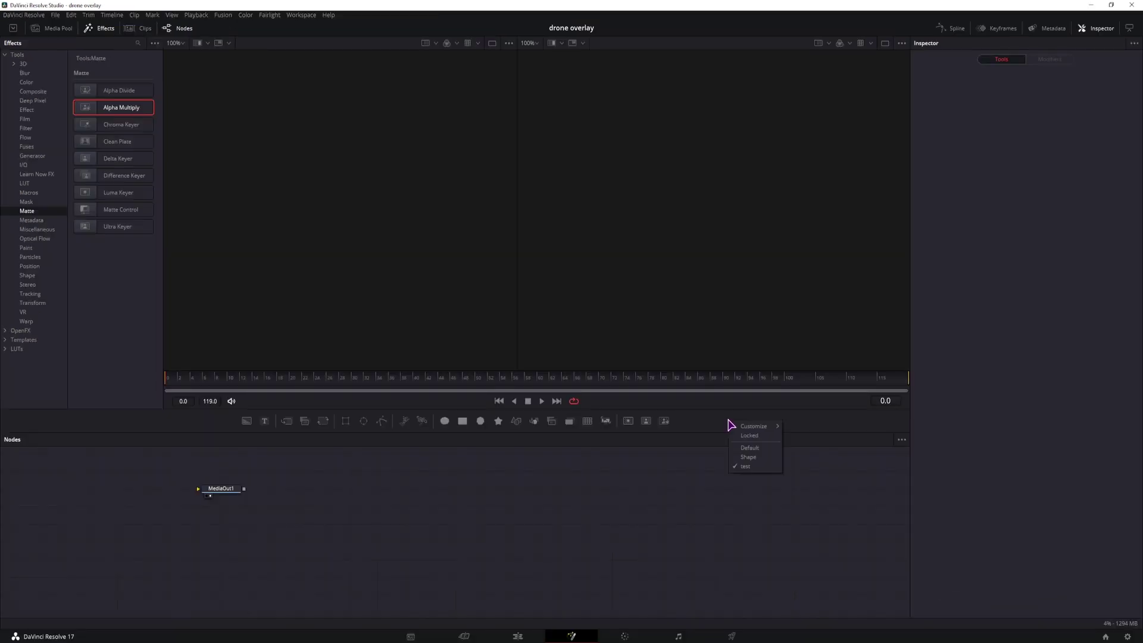
Step: Delete the test toolbar via Customize > Remove test
{"action": "right_click", "coordinate": [732, 424]}
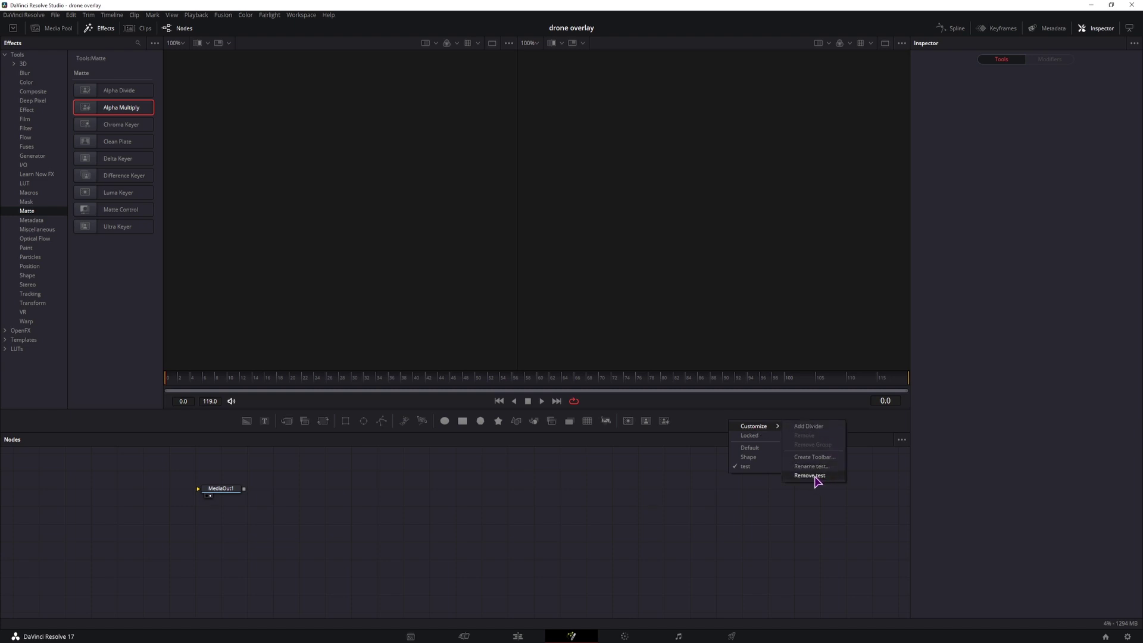
{"action": "left_click", "coordinate": [810, 476]}
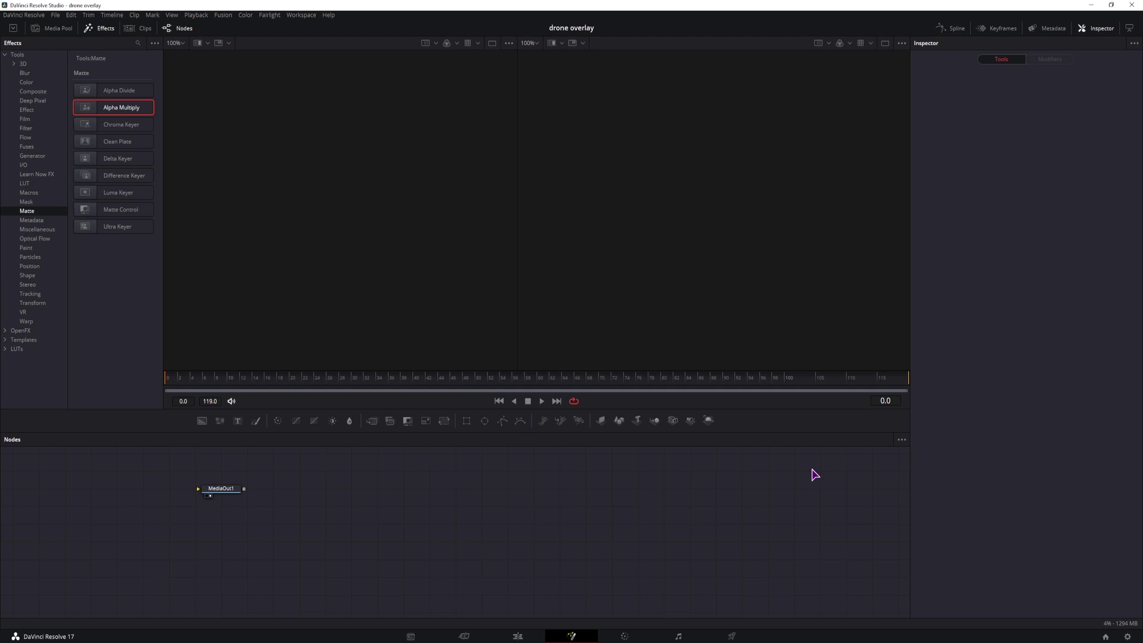